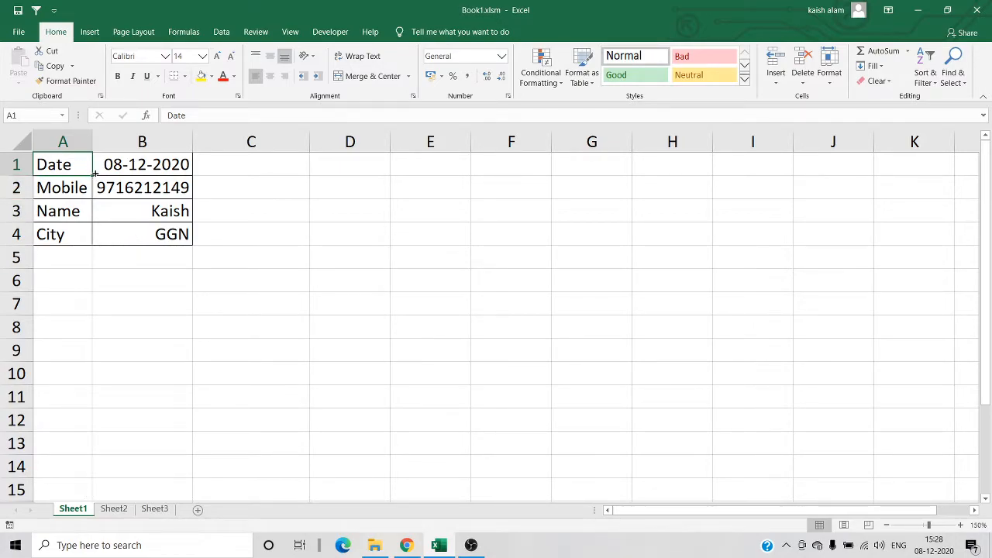
right_click(72, 510)
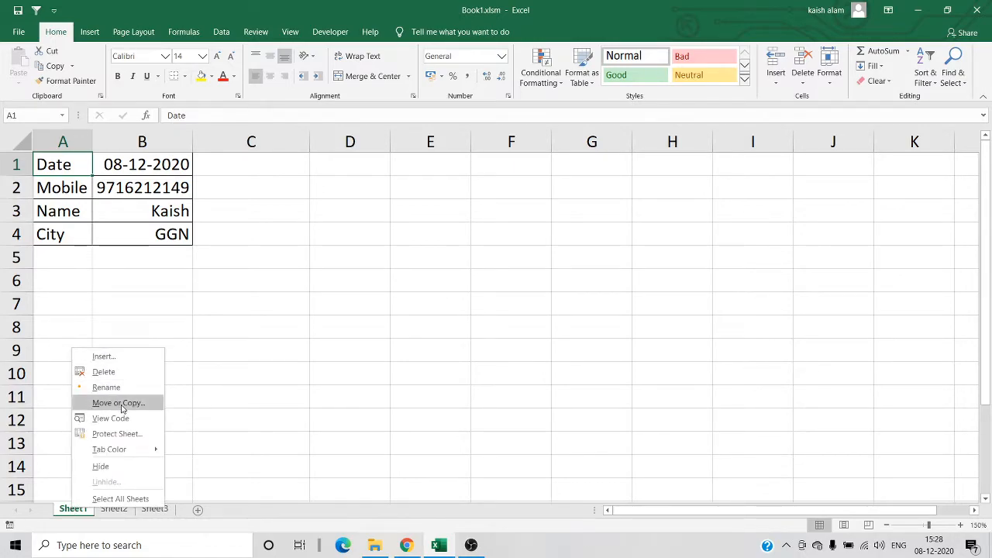
left_click(62, 383)
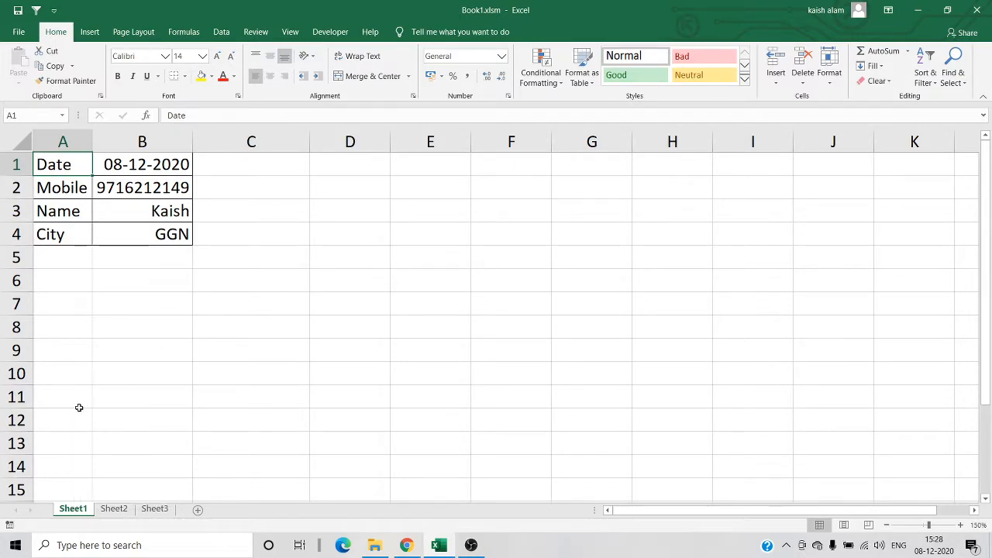
left_click(79, 404)
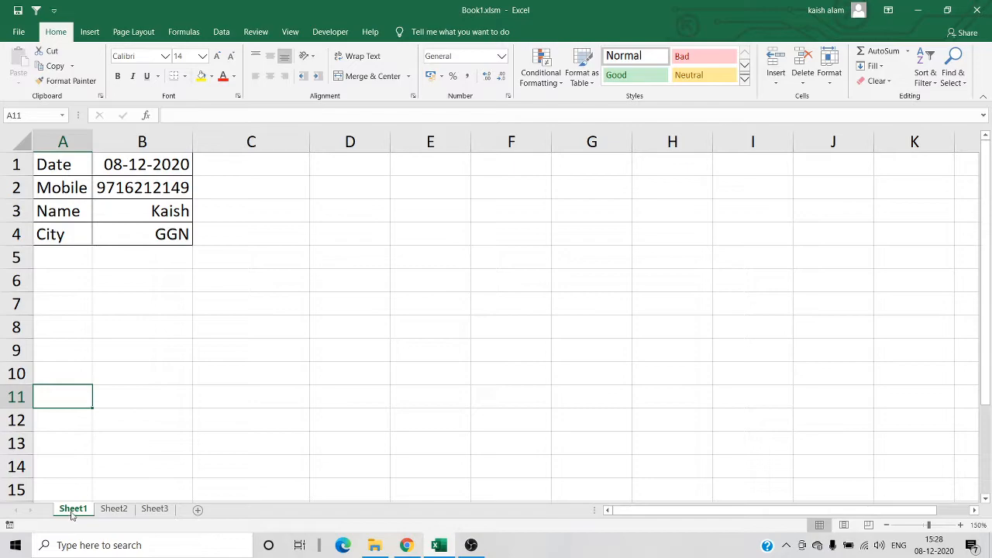
- Duplicate Sheet1 and Sheet2, placing both copies directly before Sheet3
left_click_drag(74, 513, 140, 516)
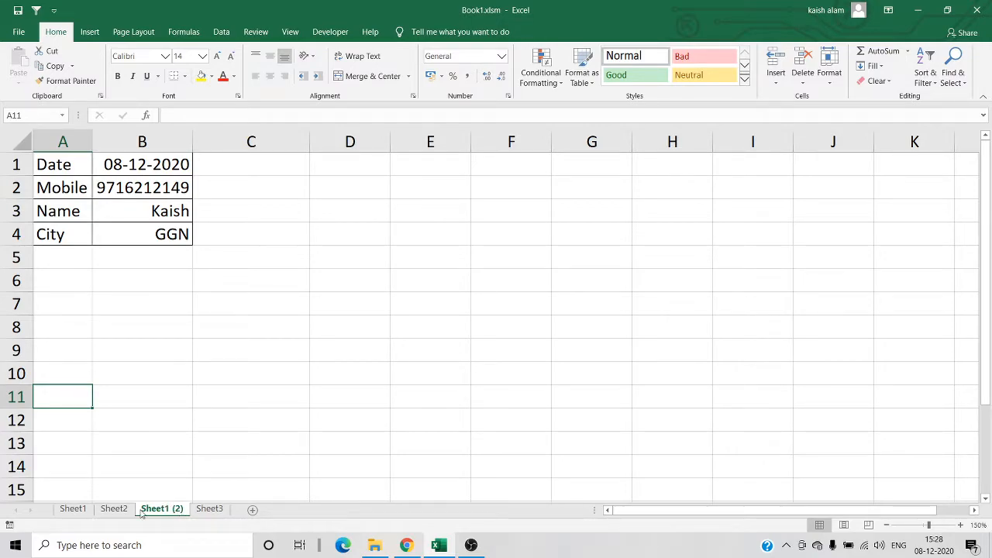
left_click(111, 509)
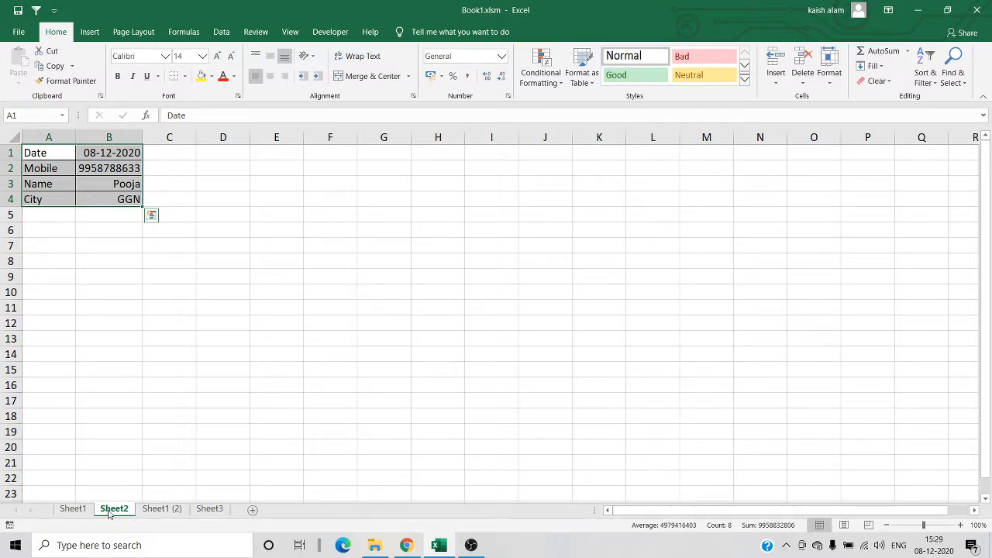
left_click_drag(110, 511, 199, 513)
- Delete the duplicated worksheets Sheet1 (2) and Sheet2 (2) from the workbook
left_click(174, 511, "ctrl")
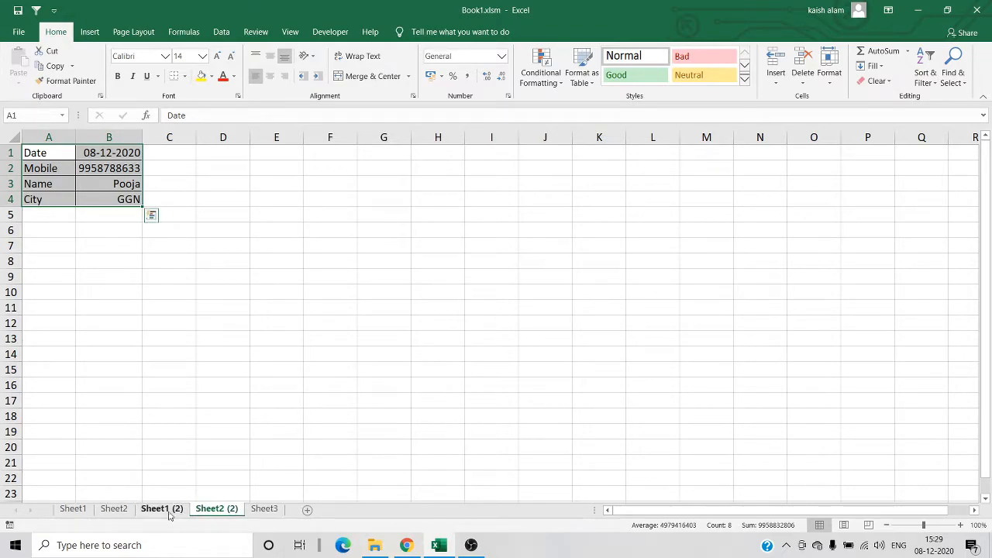
left_click(167, 510)
key("alt+e")
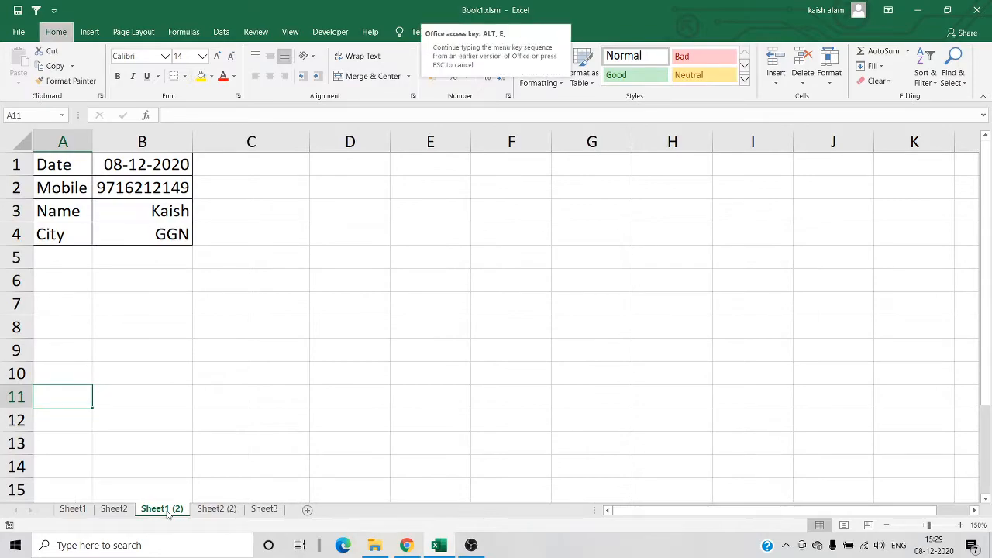
key("Escape")
key("alt+e")
key("l")
key("Return")
key("alt+e")
key("l")
key("Return")
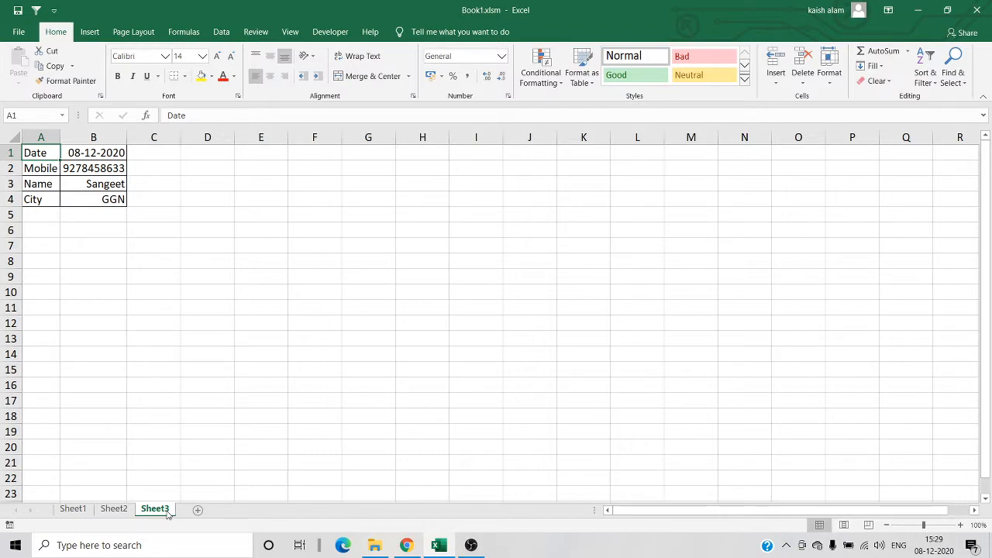
- Compare the layout of the contact tables on Sheet1, Sheet2 and Sheet3
left_click(73, 509)
left_click(114, 508)
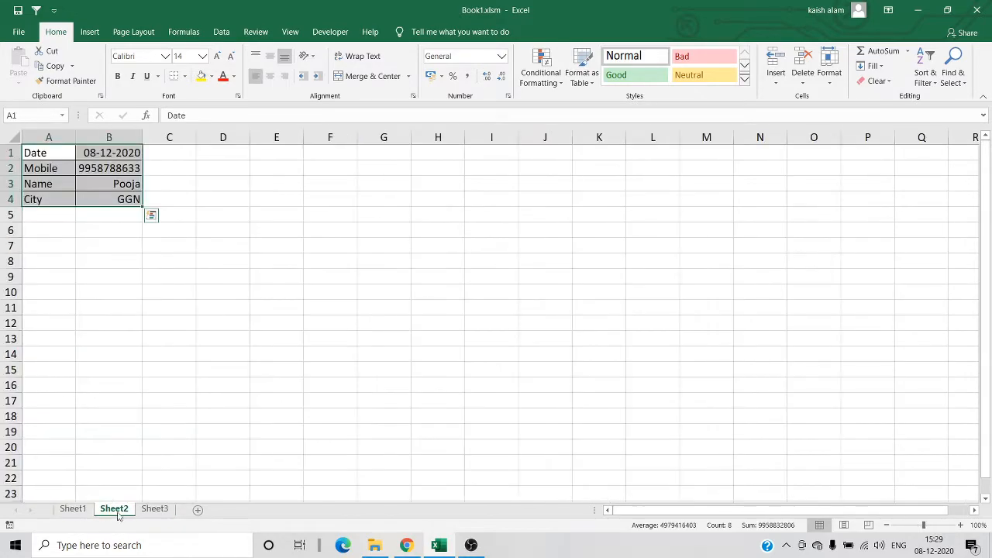
left_click(157, 512)
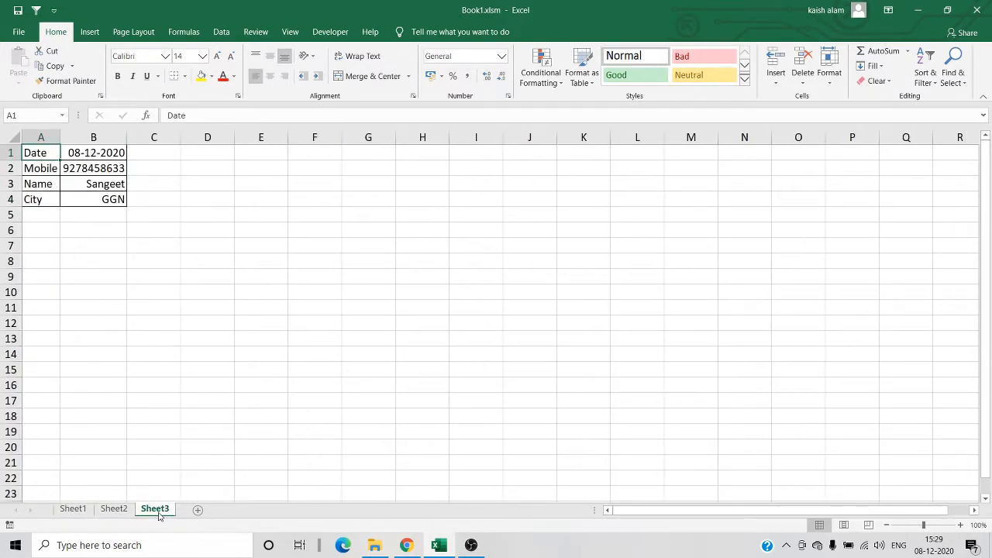
left_click(74, 509)
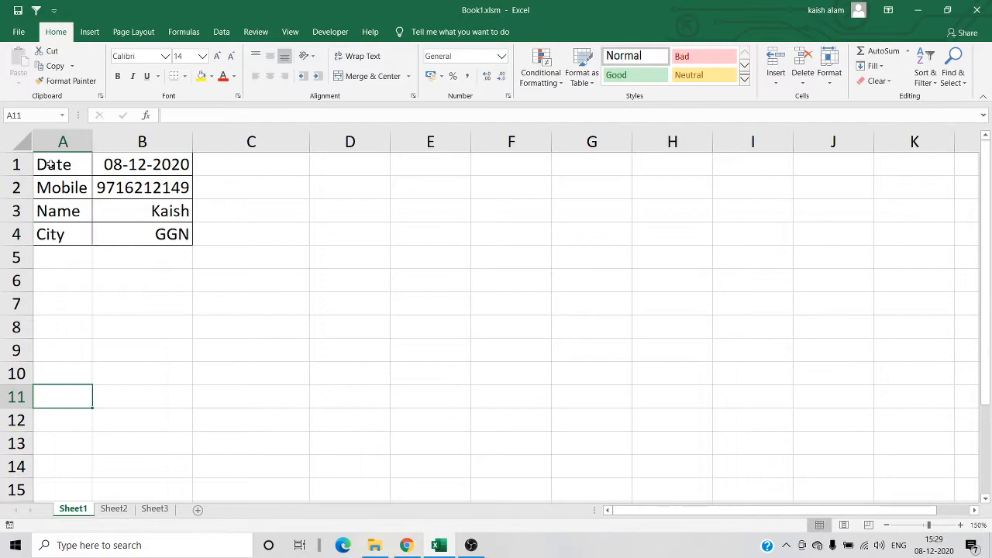
left_click(51, 164)
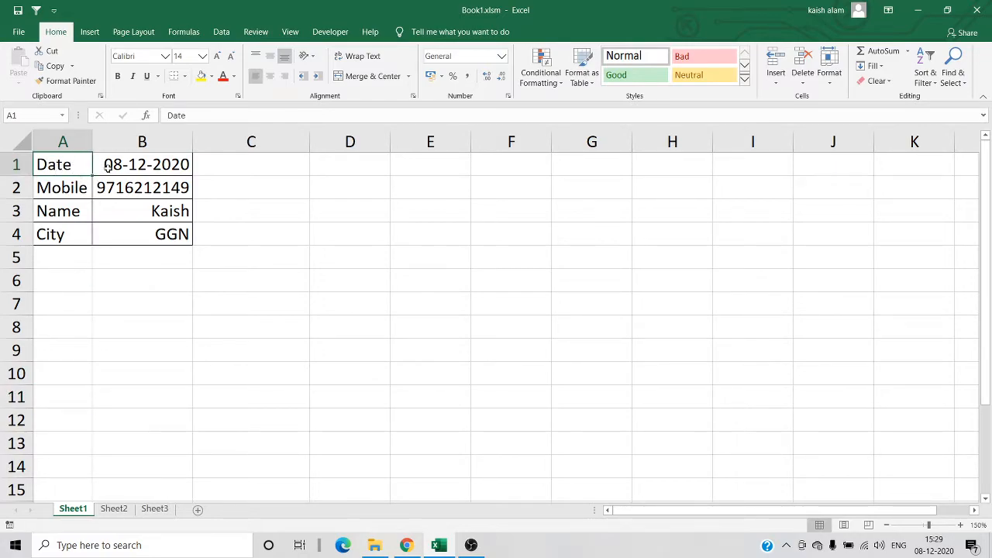
left_click(114, 509)
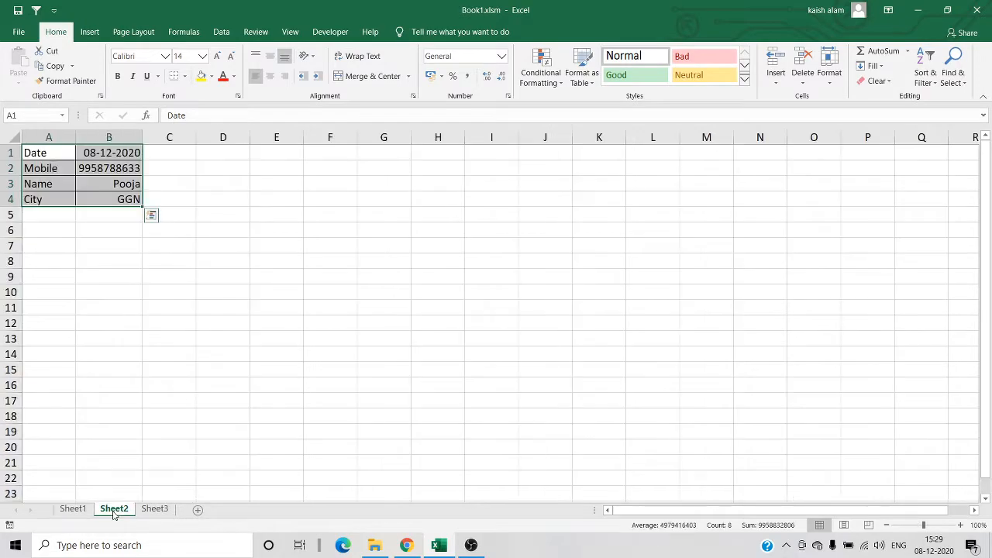
- Group Sheet1, Sheet2 and Sheet3 with Sheet3 as the active sheet
left_click(154, 509)
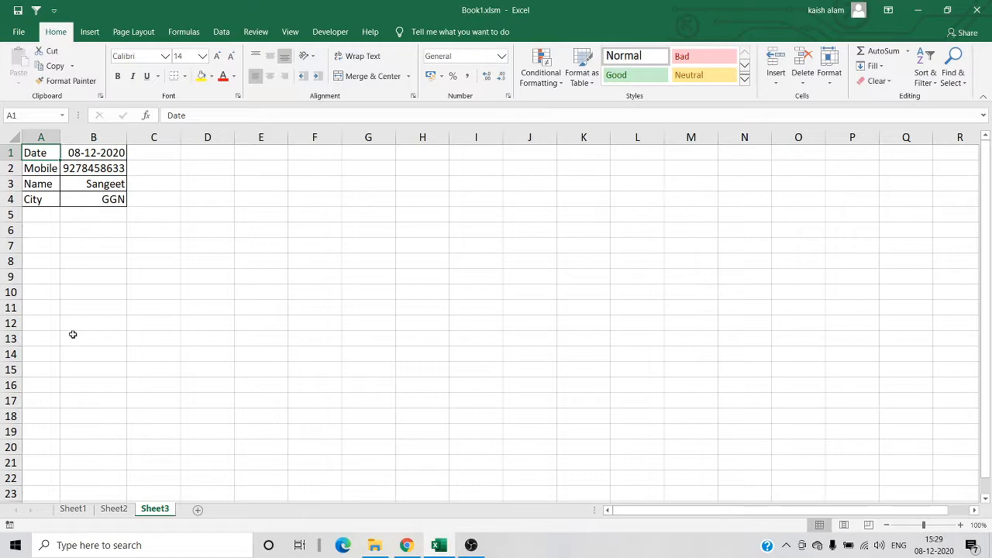
left_click(81, 515, "ctrl")
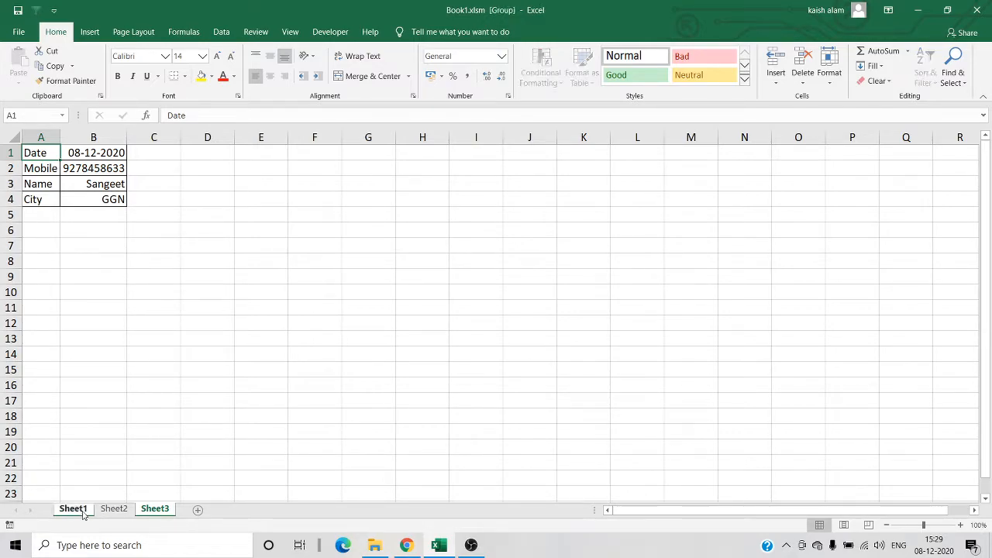
left_click(110, 513, "ctrl")
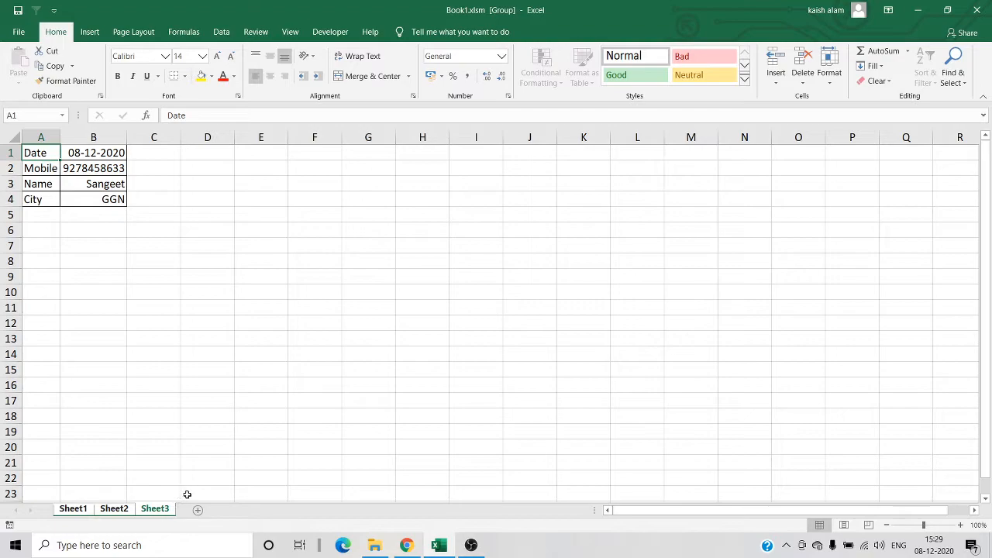
right_click(153, 516)
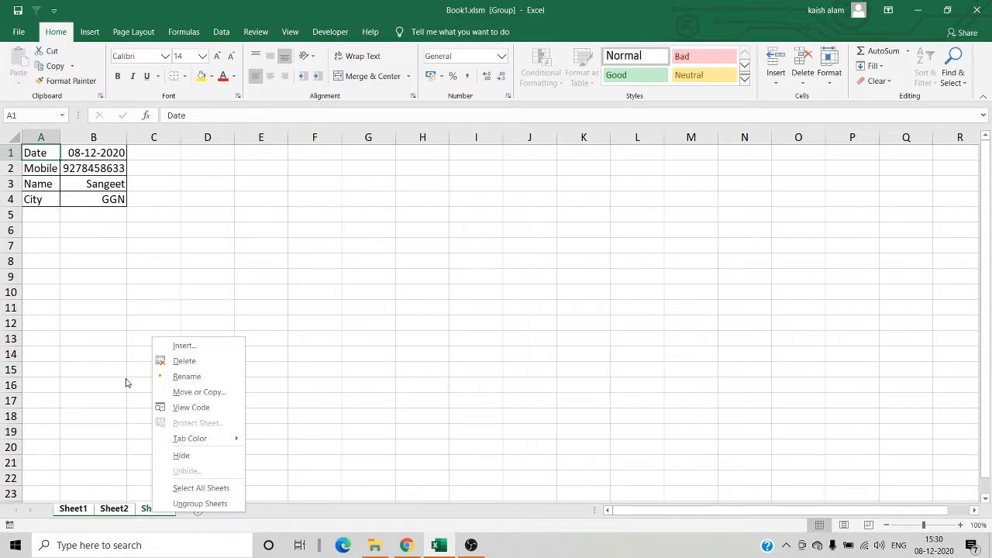
left_click(46, 155)
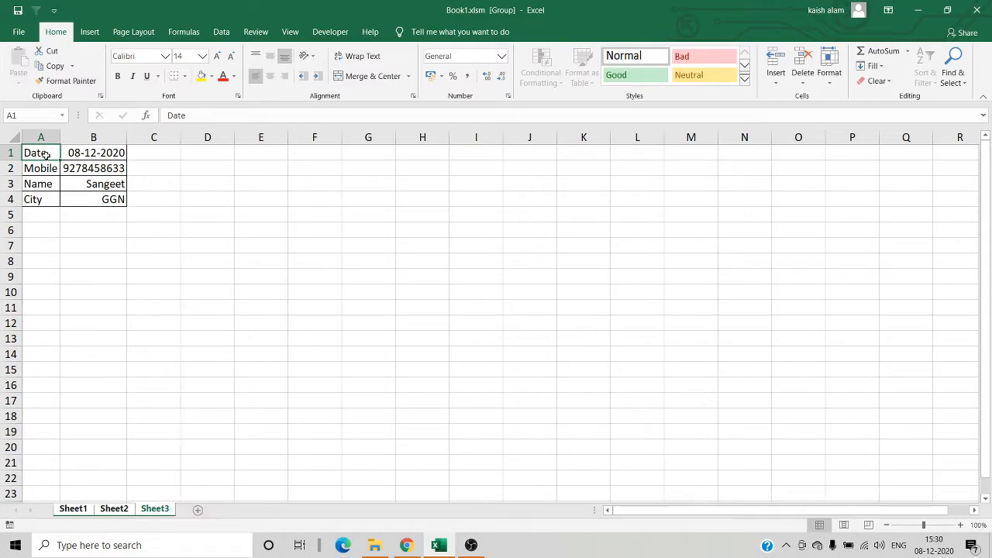
- Fill the label cells A1:A4 with dark orange across the grouped sheets
key("shift+Right")
key("shift+Down")
key("shift+Down")
key("shift+Down")
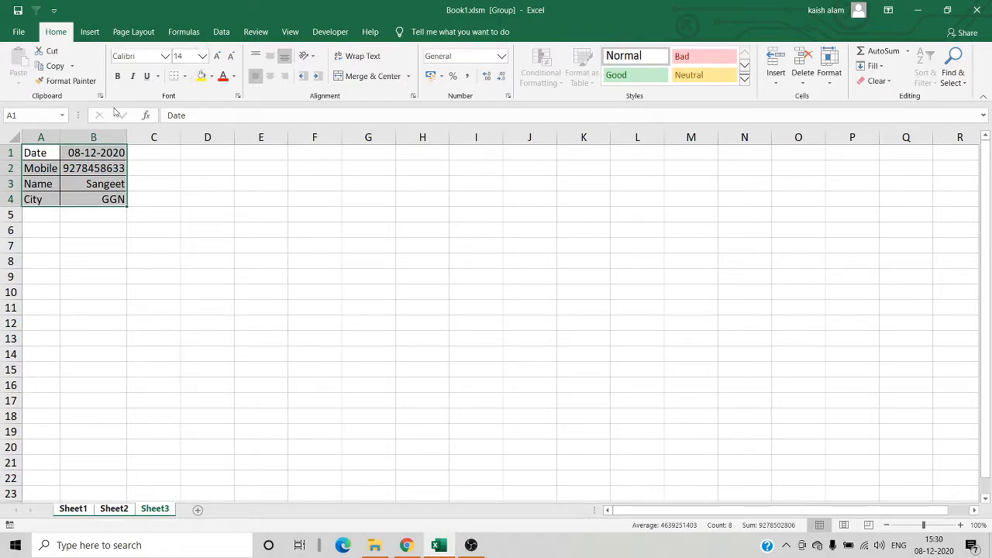
left_click(45, 155)
key("shift+Down")
key("shift+Down")
key("shift+Down")
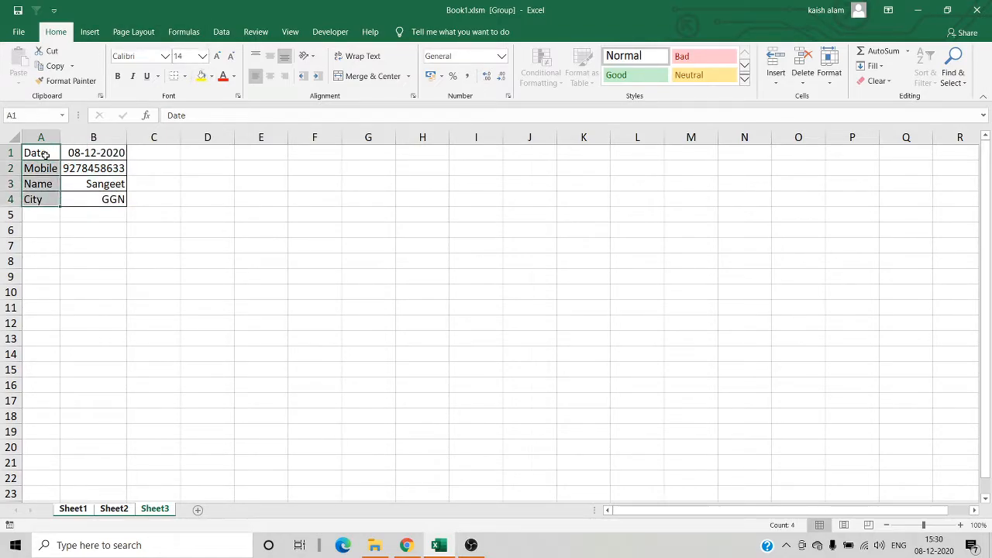
left_click(212, 76)
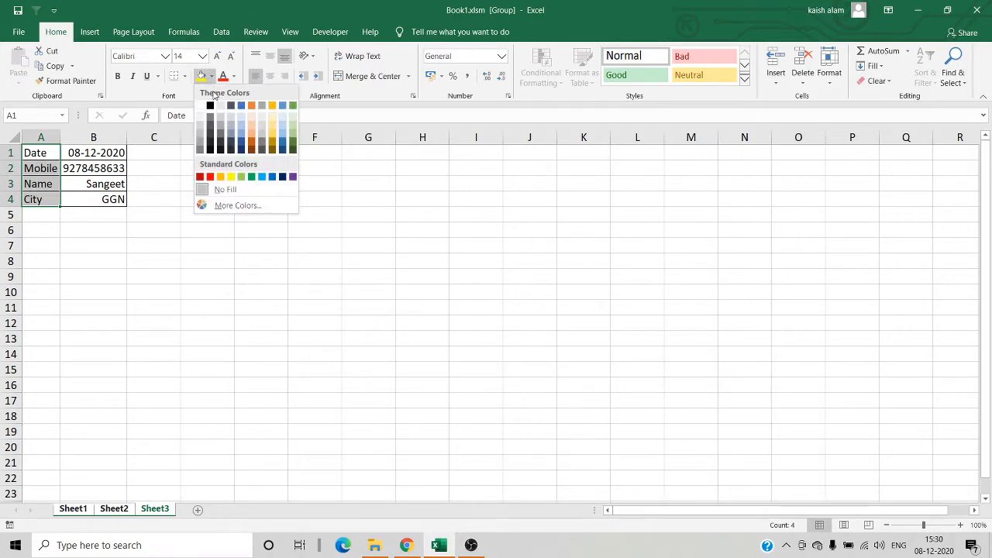
left_click(252, 138)
- Italicize the values in B1:B4 and widen column B to fit the mobile number on the grouped sheets
left_click_drag(101, 152, 101, 199)
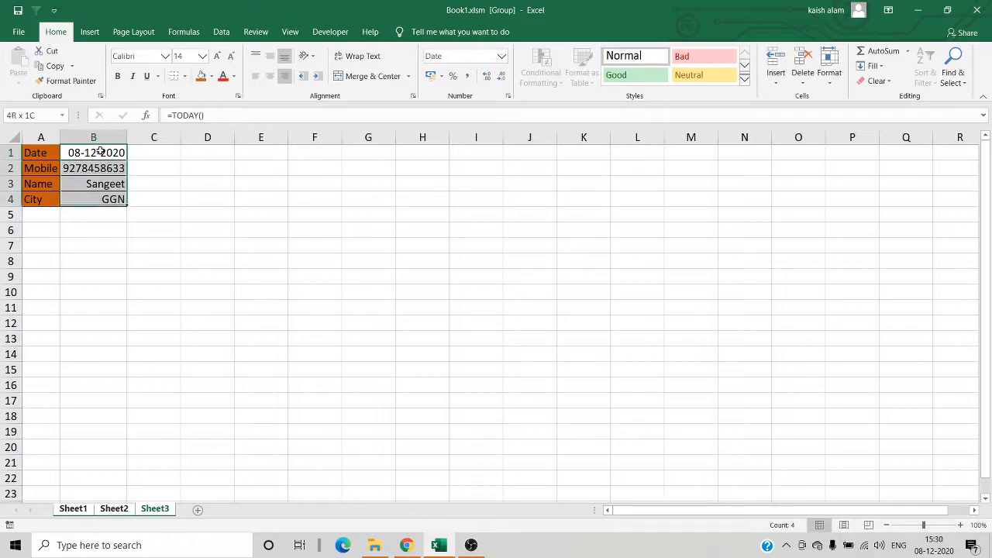
left_click(132, 76)
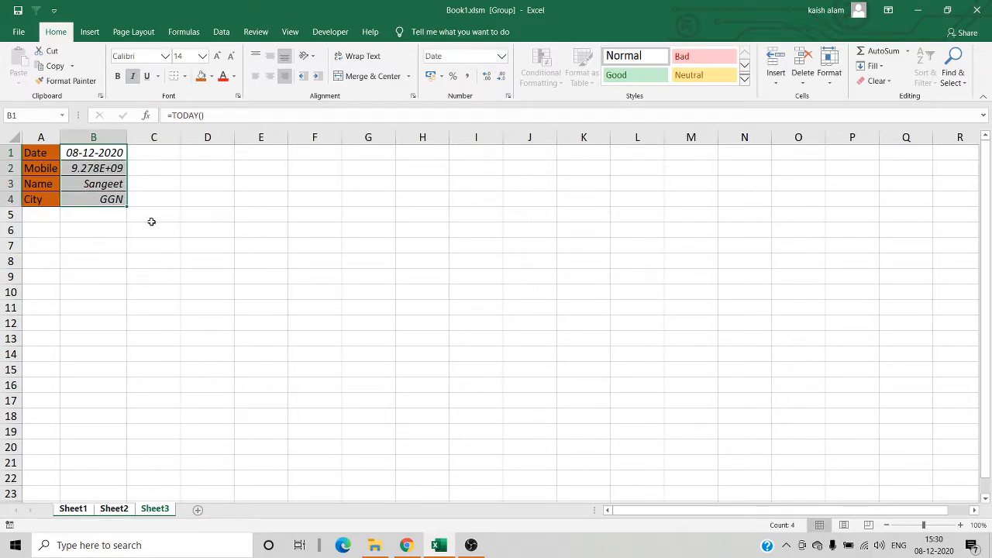
left_click_drag(127, 138, 141, 138)
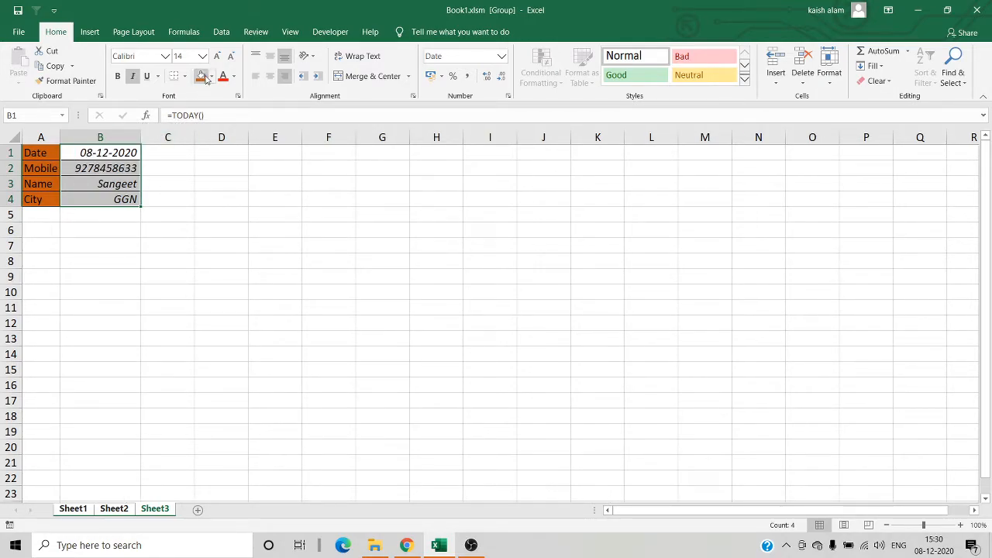
- Apply all borders to the table A1:B4 on the grouped sheets, leaving the empty cell B6 selected
left_click(44, 154)
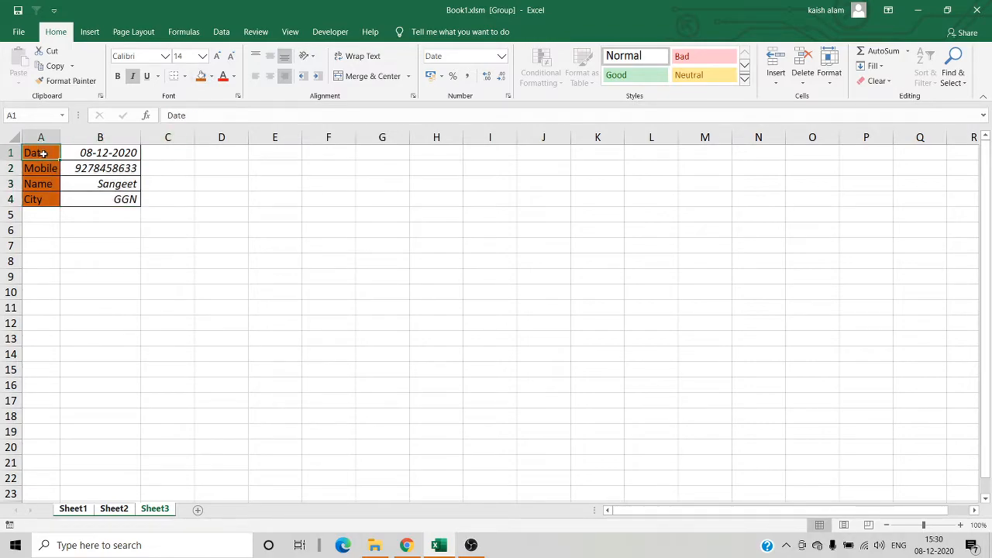
key("ctrl+shift+Right")
key("ctrl+shift+Down")
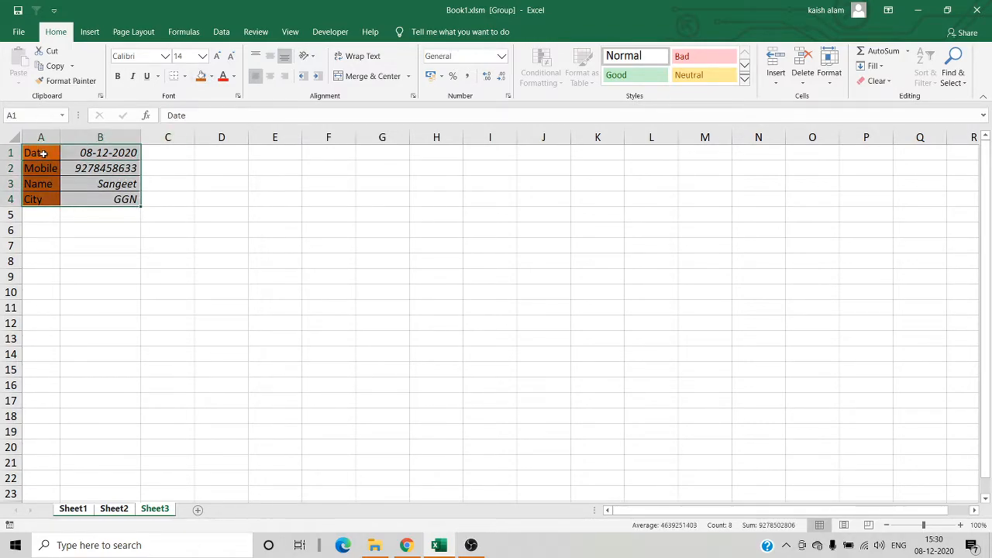
key("alt")
key("h")
key("b")
key("a")
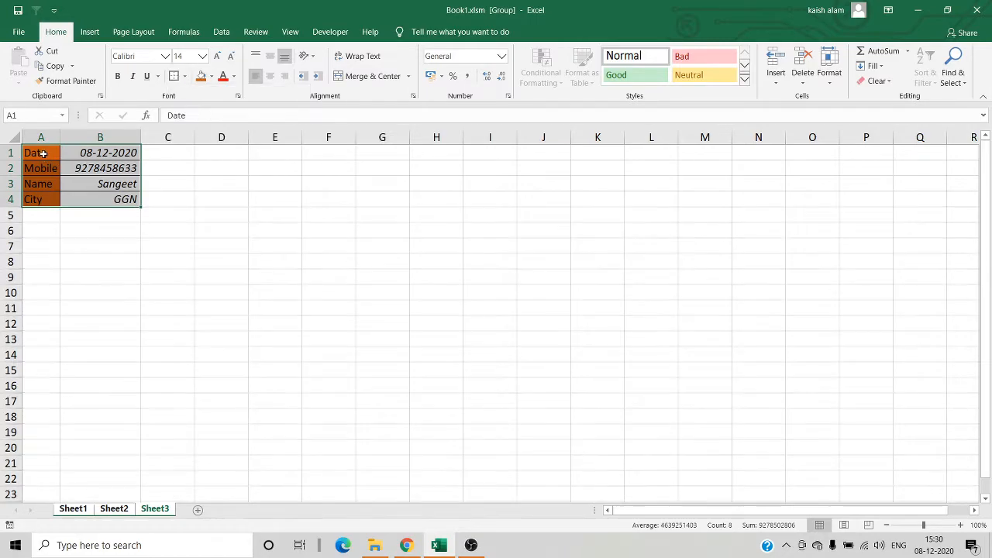
key("Down")
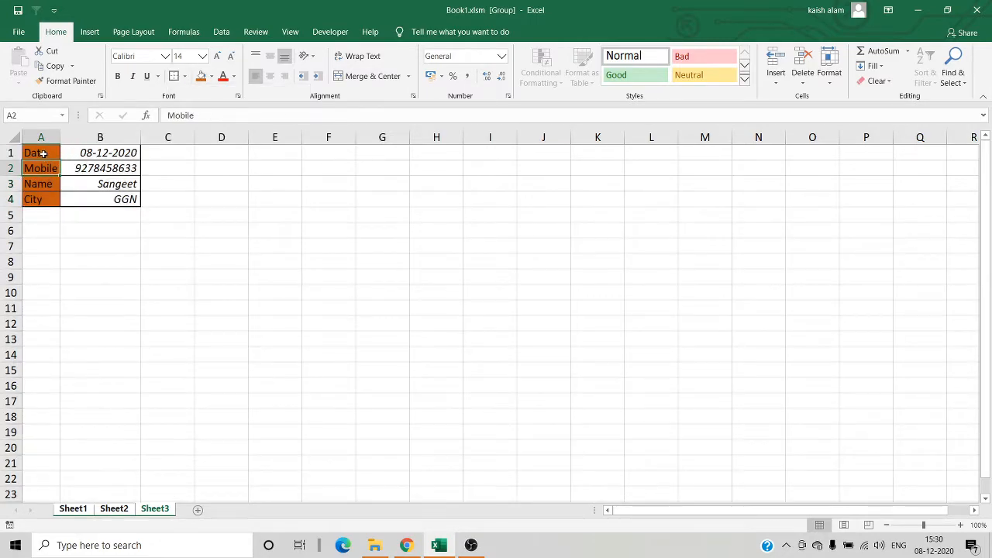
left_click(84, 227)
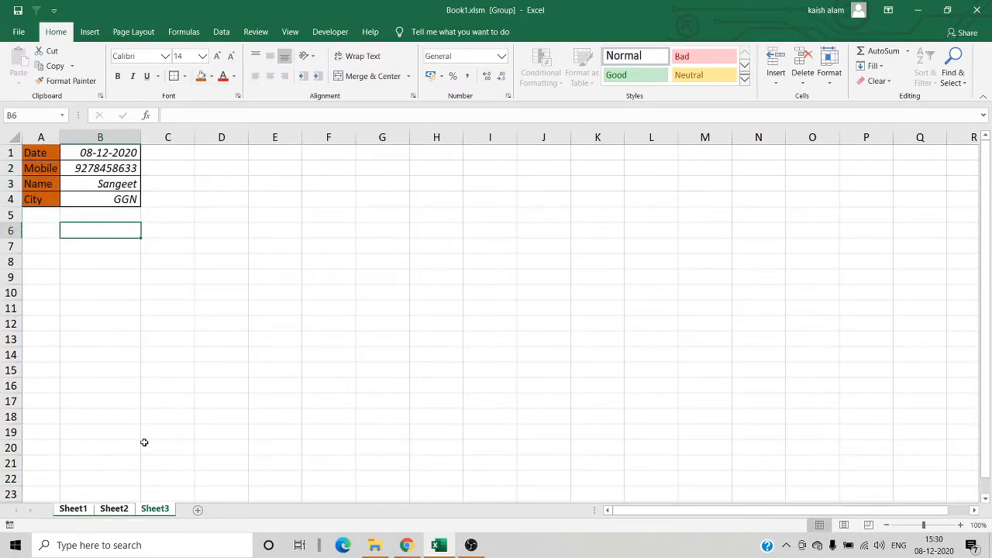
- Ungroup the sheets and check the table formatting on Sheet1, Sheet2 and Sheet3
left_click(74, 509)
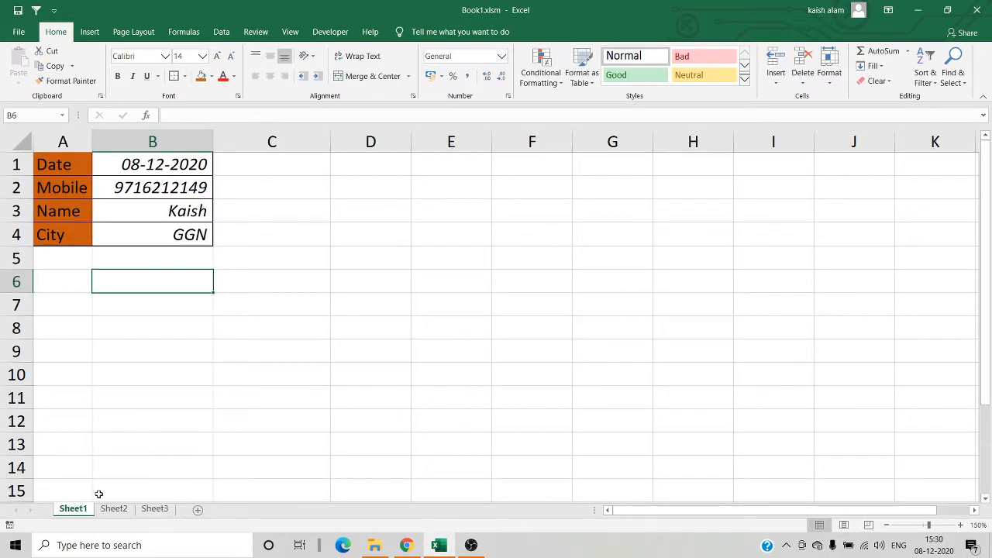
left_click(118, 510)
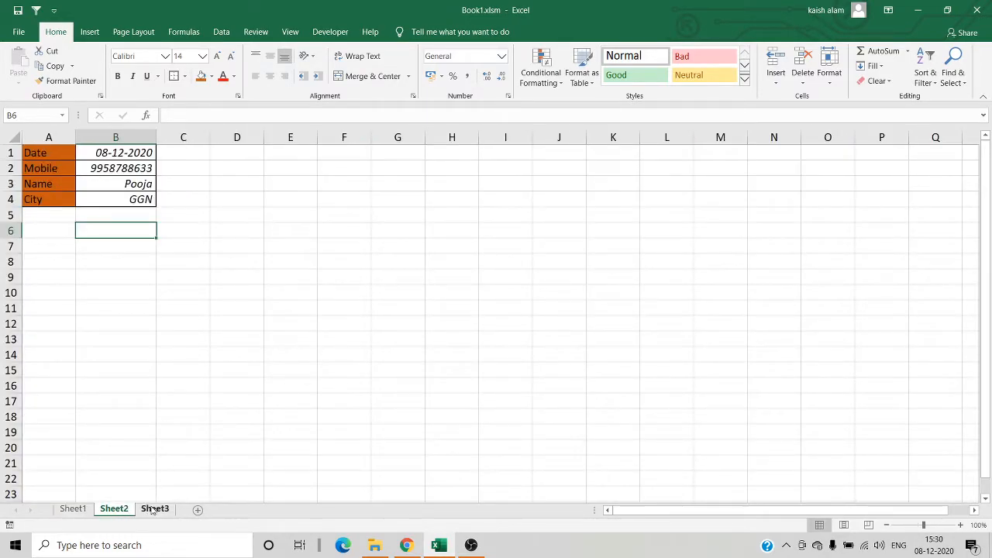
left_click(155, 510)
left_click(79, 510)
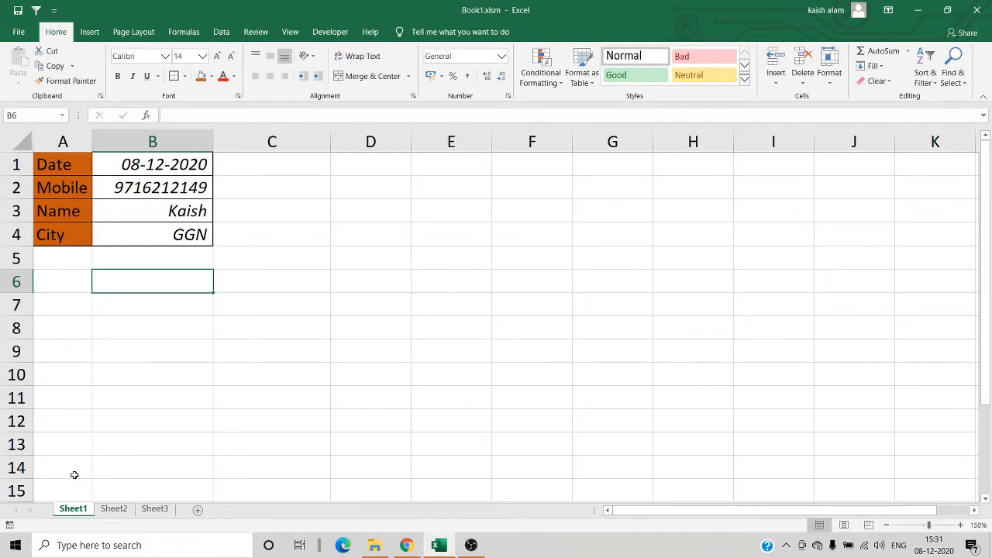
left_click(125, 512)
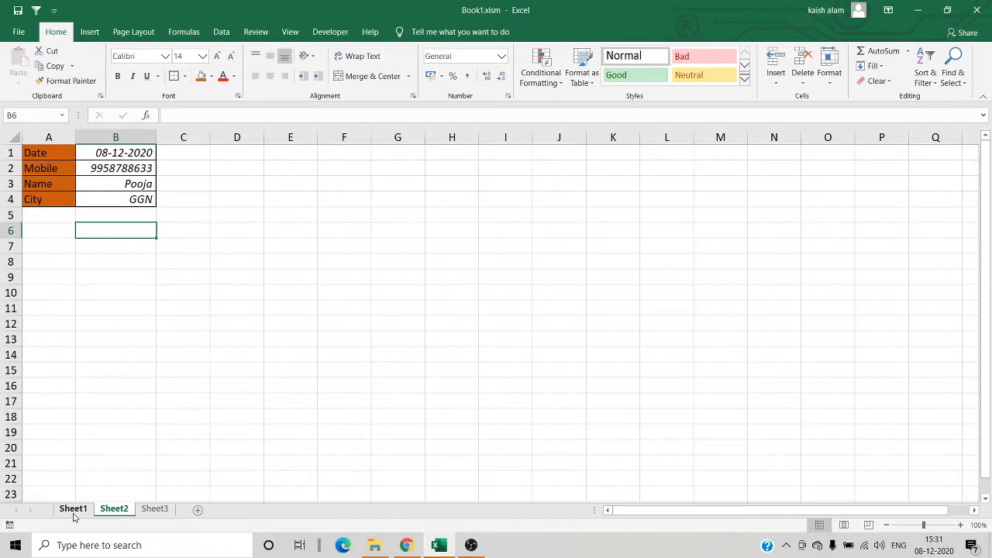
left_click(73, 511)
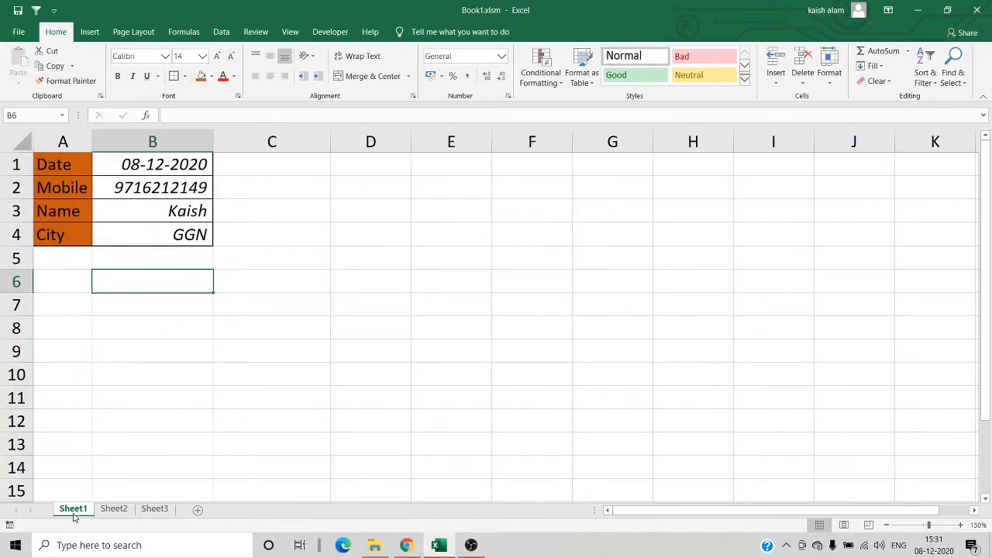
left_click(123, 511)
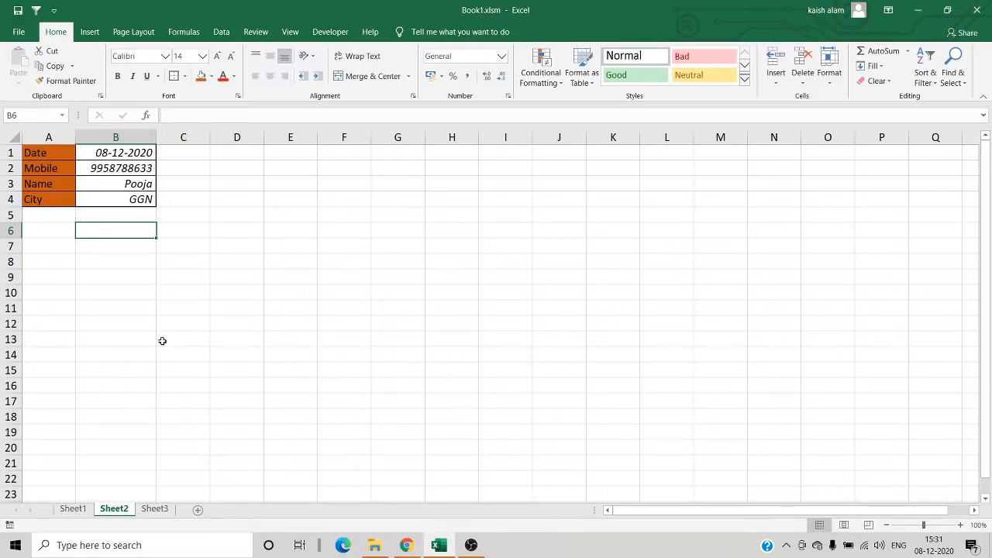
- Open a second window of the workbook from Sheet1 and arrange the two windows vertically side by side
left_click(81, 513)
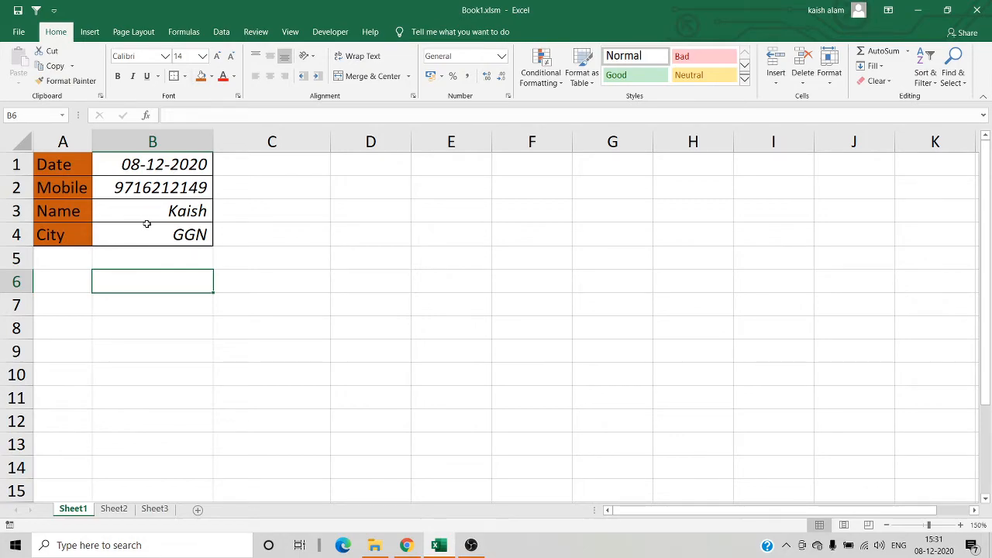
left_click(290, 33)
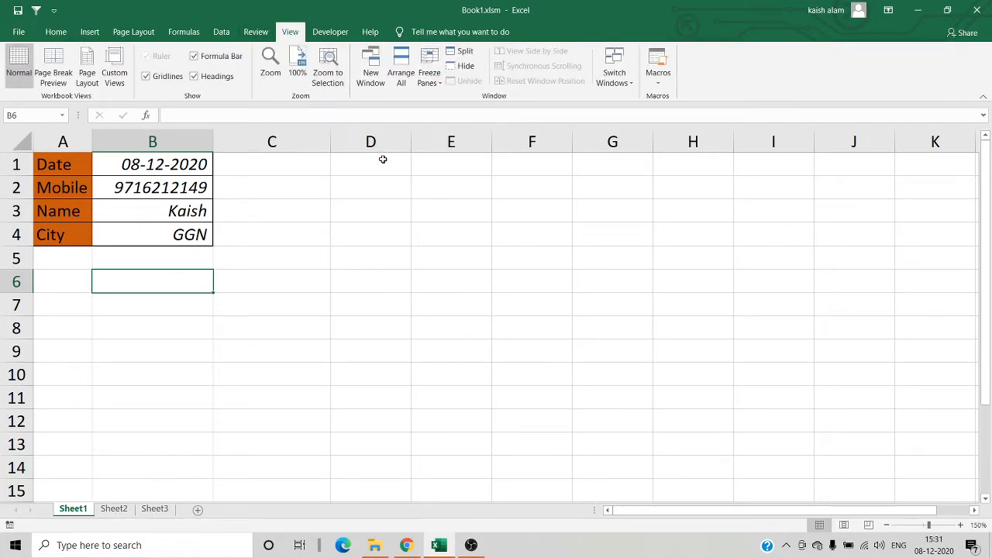
left_click(372, 78)
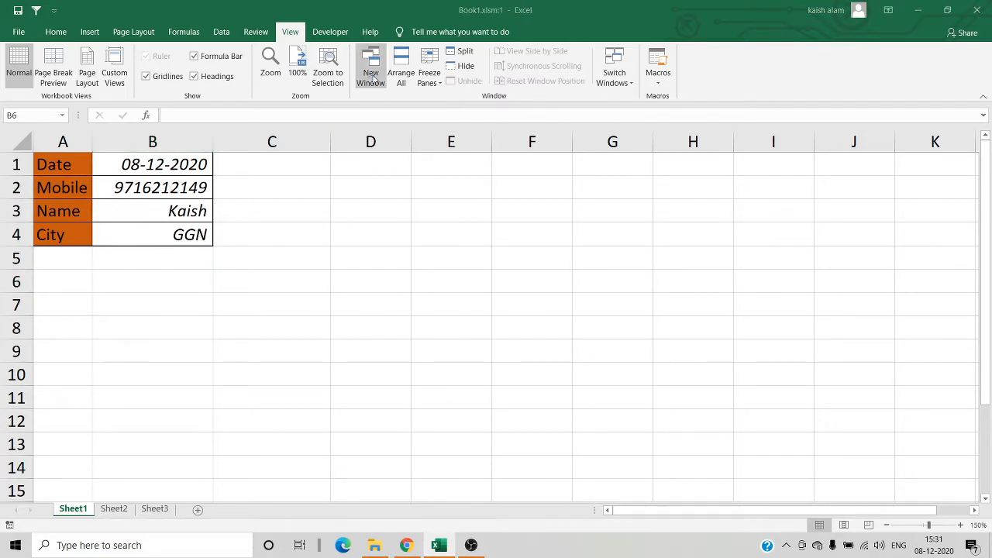
left_click(291, 31)
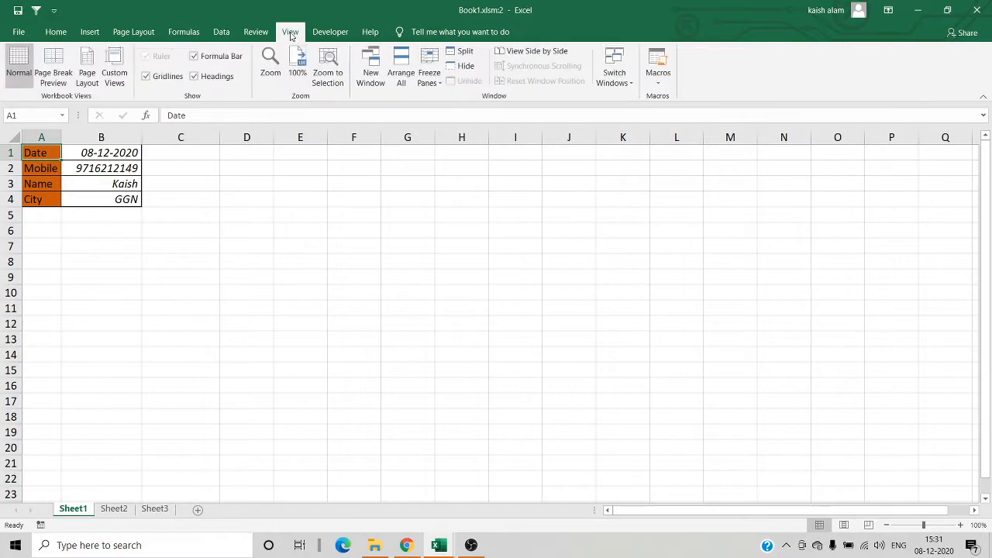
left_click(400, 74)
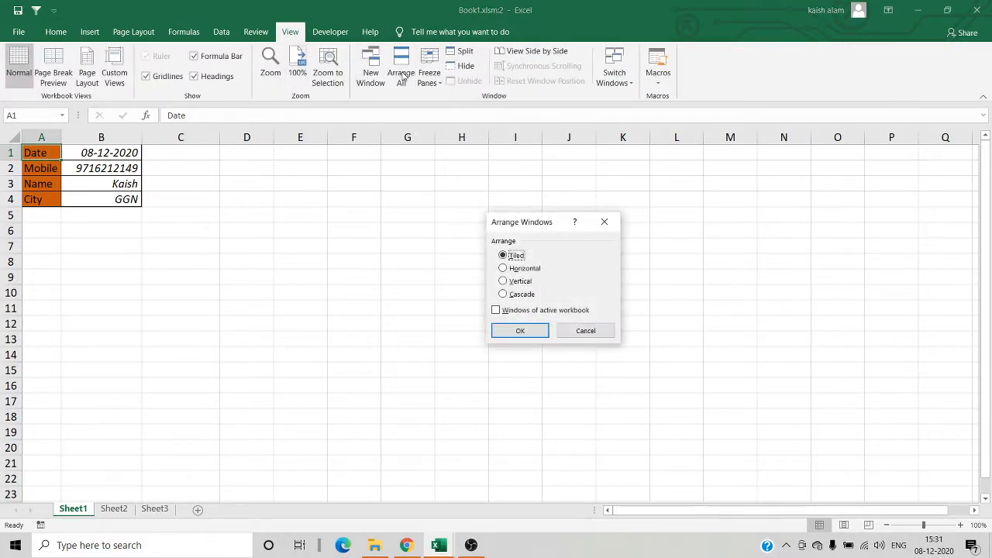
left_click(515, 282)
left_click(531, 331)
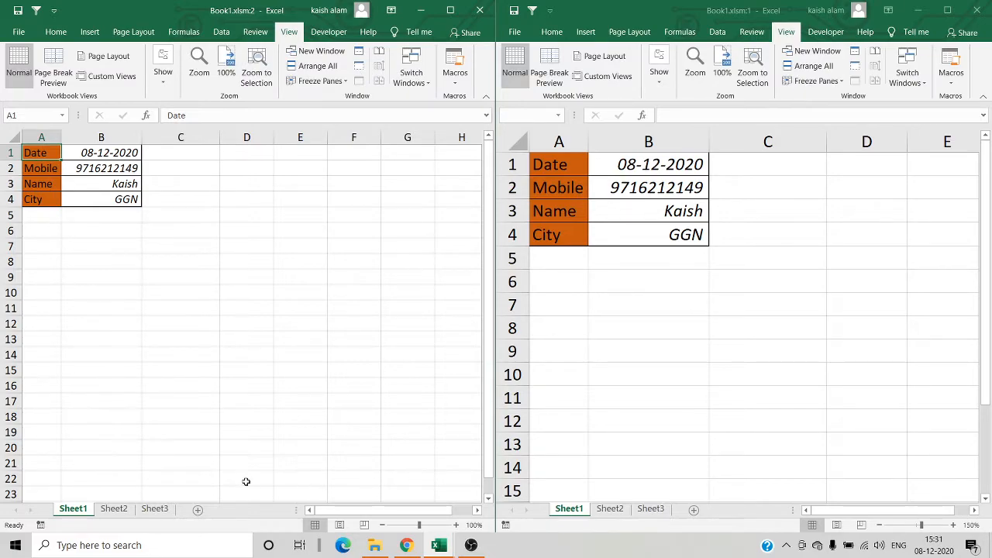
- In the second window, enter 1 in C1 and 2 in C2 of Sheet2
left_click(123, 513)
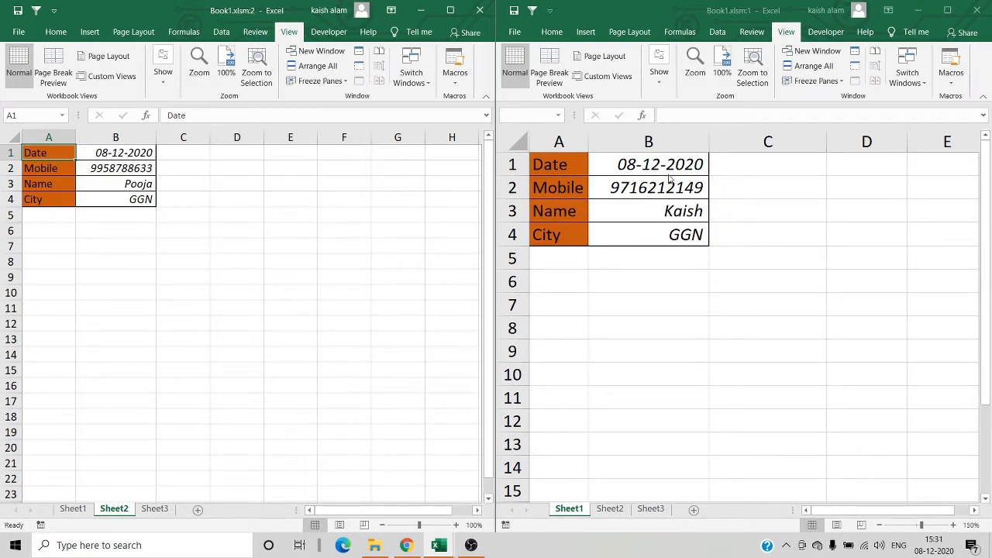
left_click(167, 155)
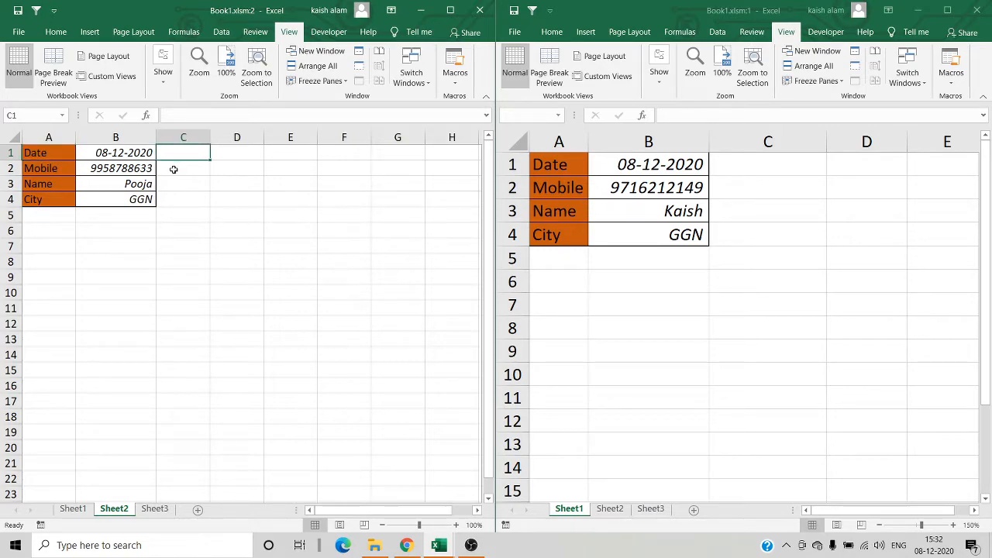
type("1")
key("Return")
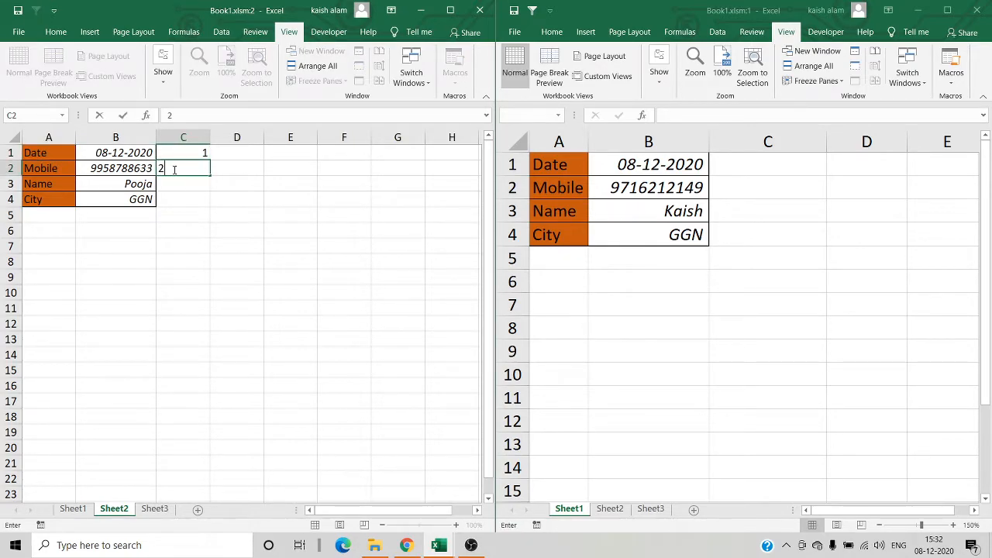
type("2")
key("Return")
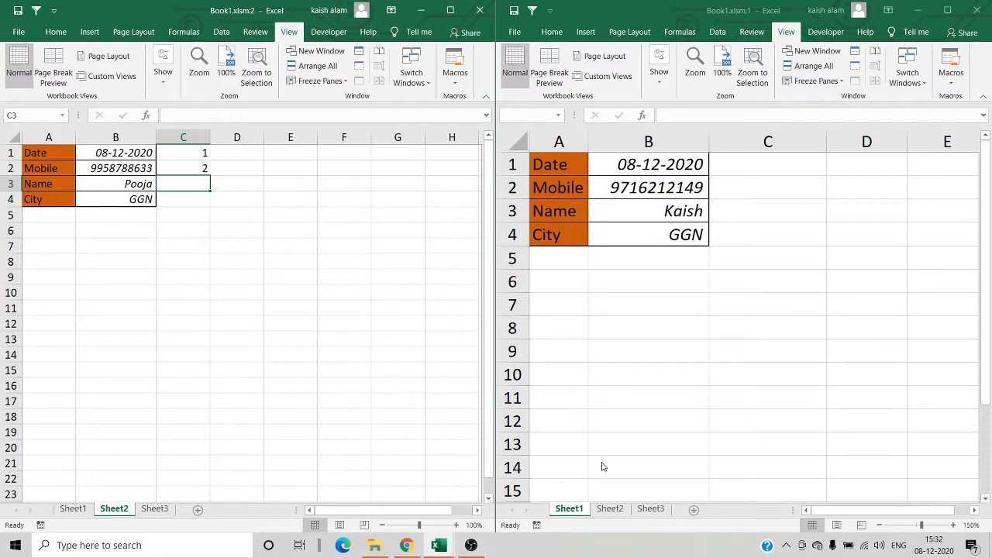
- Show Sheet2 in the original window too, and enter 36 in C3 from the second window
left_click(611, 510)
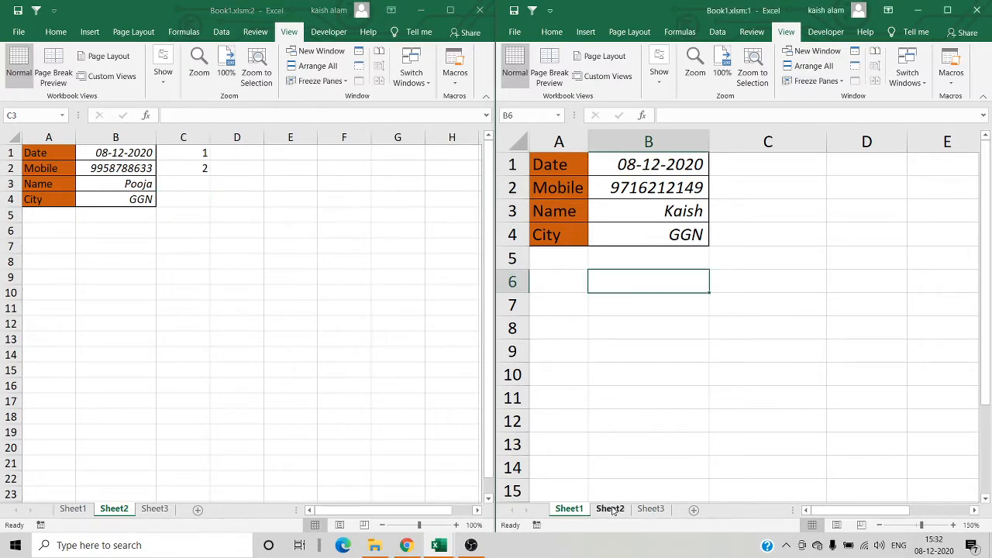
left_click(612, 510)
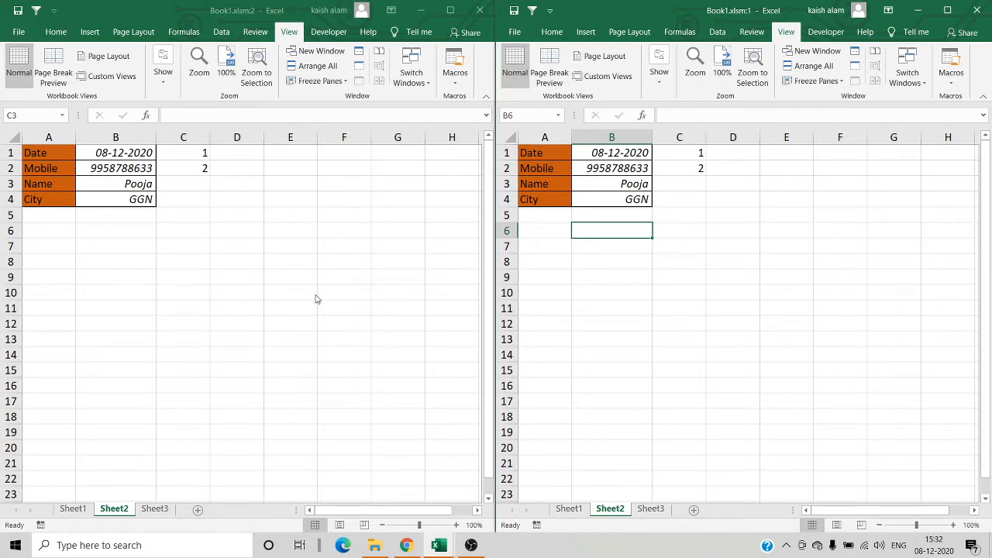
left_click(196, 184)
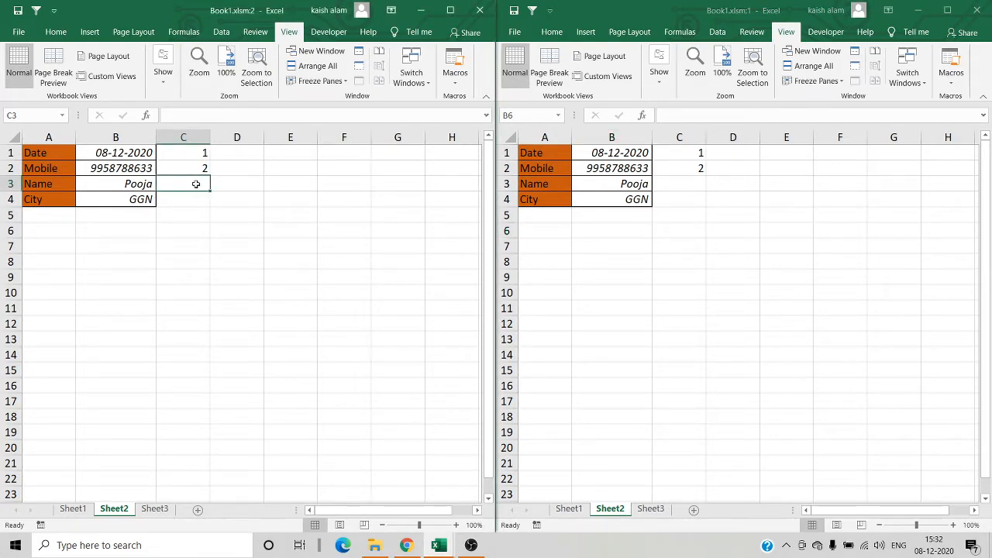
type("36")
key("Return")
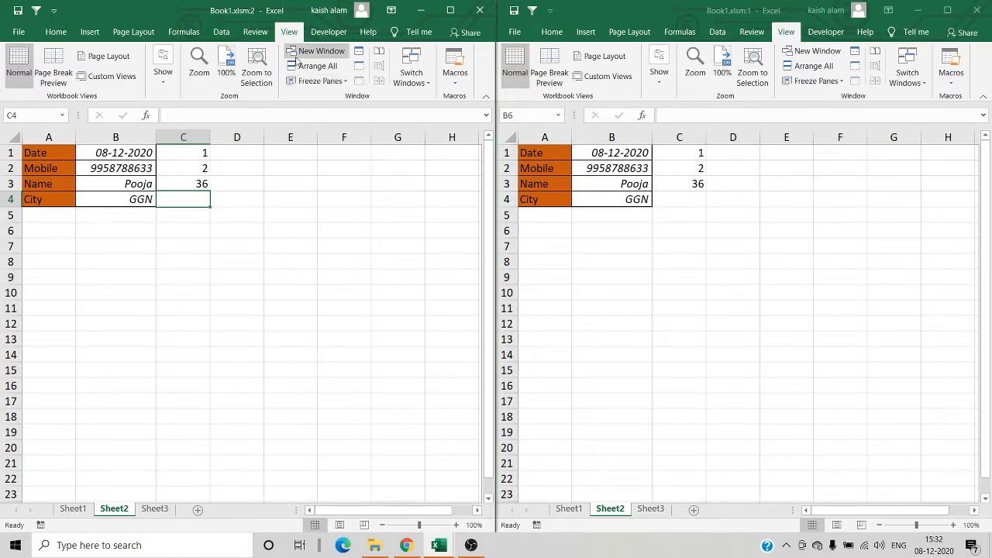
- Open a third window of the workbook and arrange all three windows vertically
left_click(316, 52)
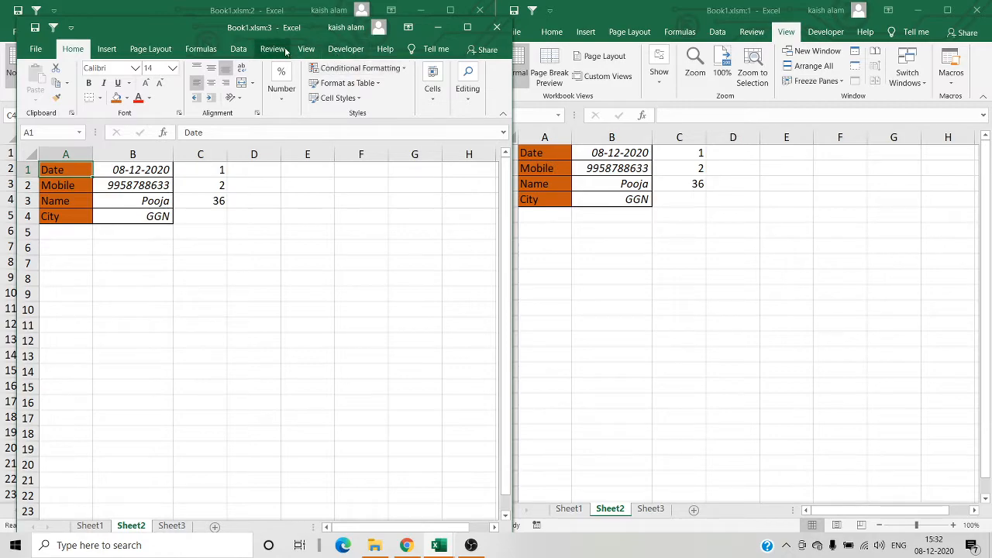
left_click(305, 50)
left_click(335, 83)
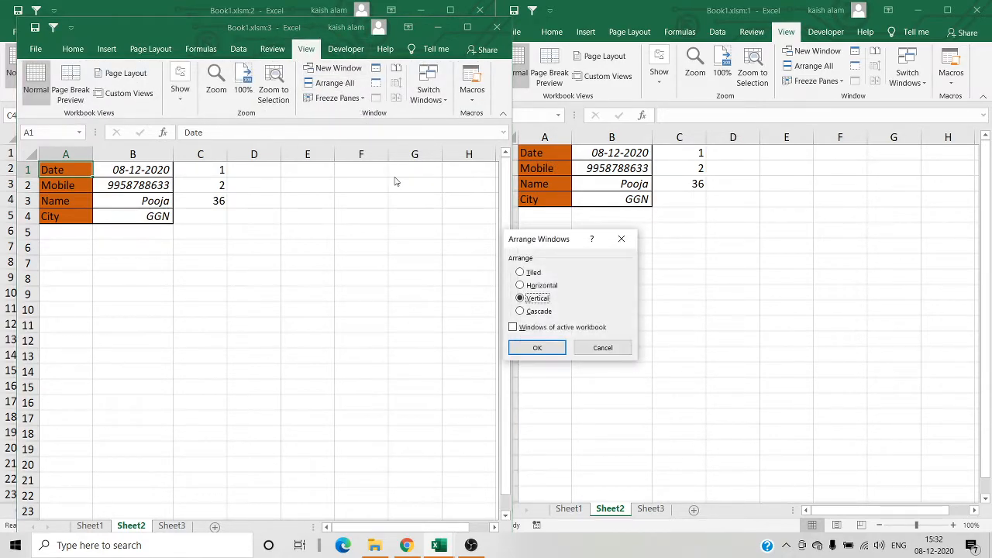
left_click(542, 347)
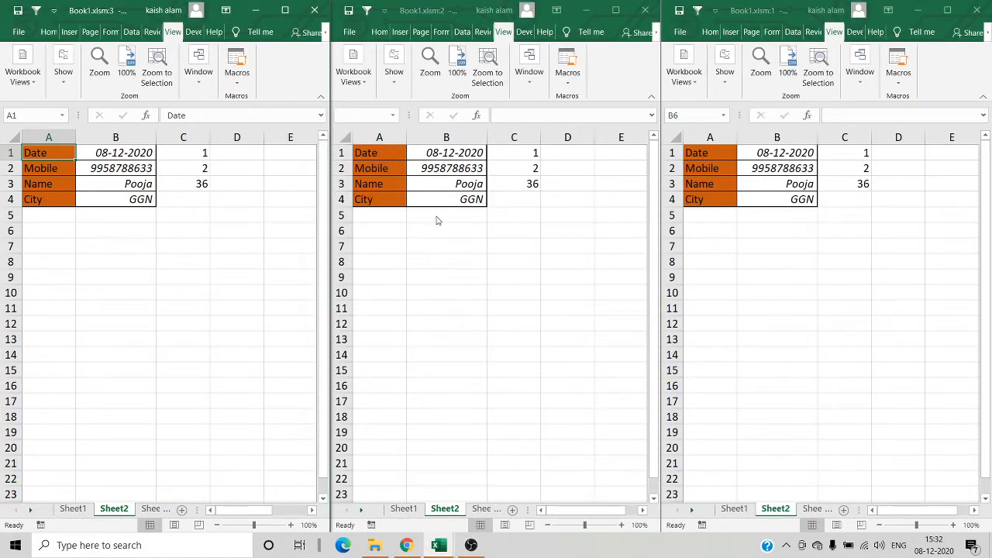
- Display Sheet1 in the third window and Sheet3 in the original window, beside Sheet2 in the second
left_click(74, 508)
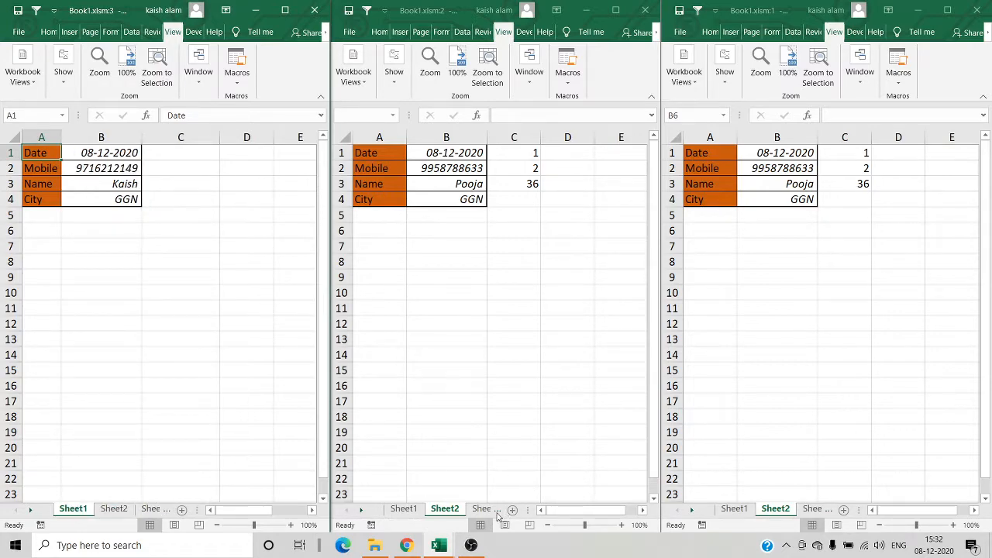
left_click(808, 510)
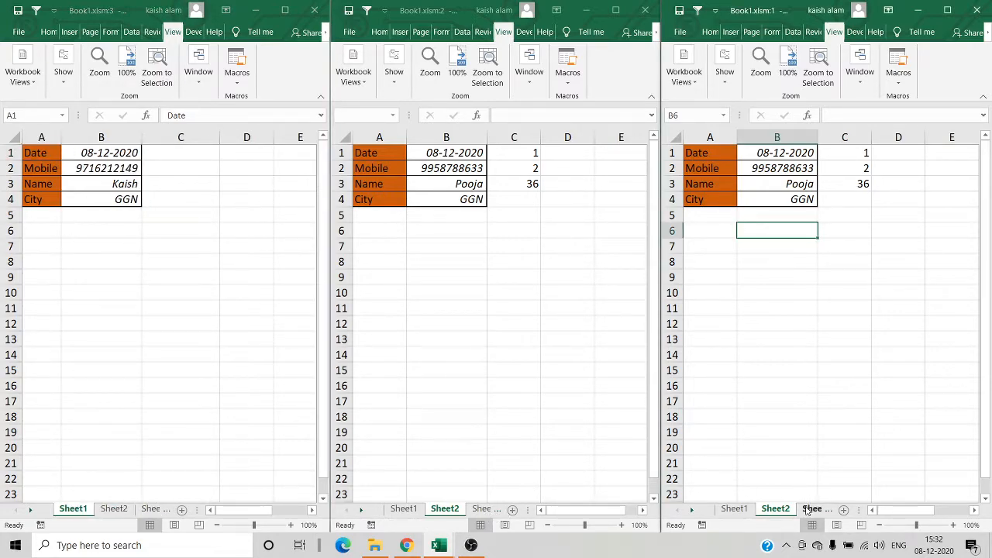
left_click(809, 510)
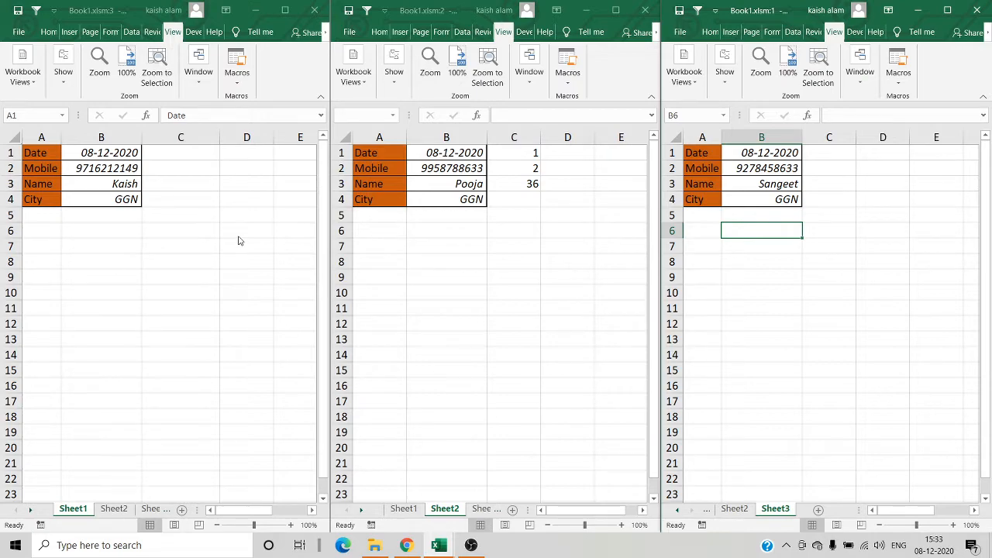
- Close the third and second workbook windows and maximize the original one
left_click(318, 11)
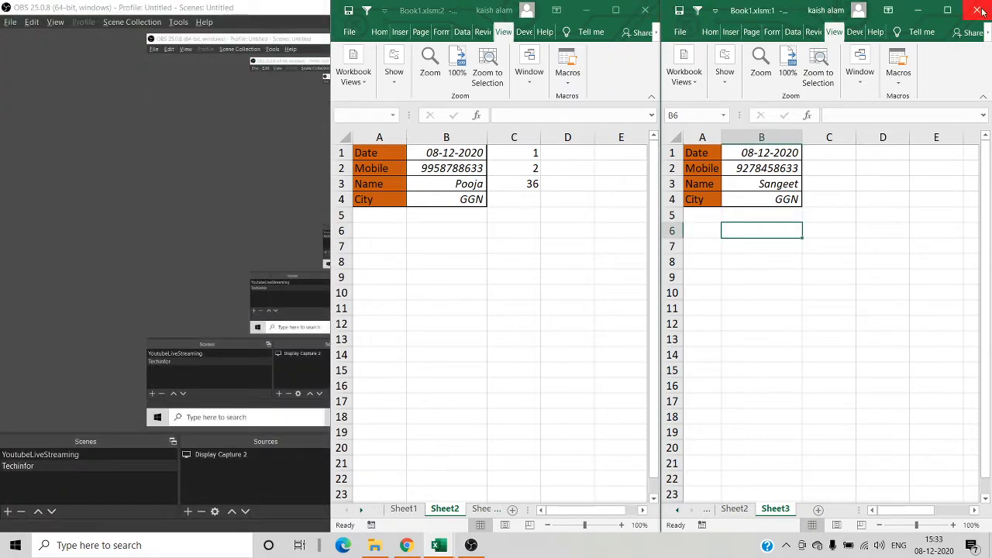
left_click(956, 13)
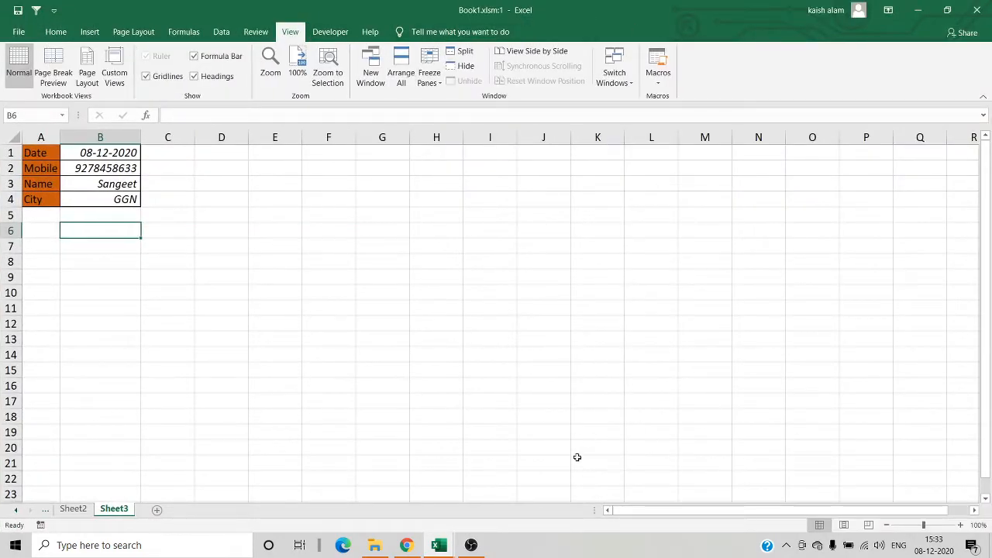
left_click(438, 547)
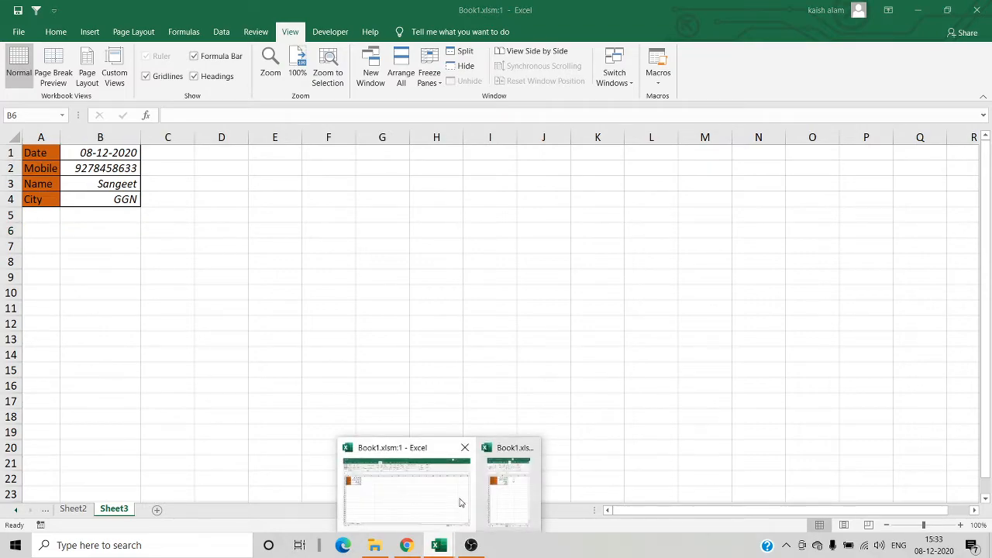
left_click(517, 481)
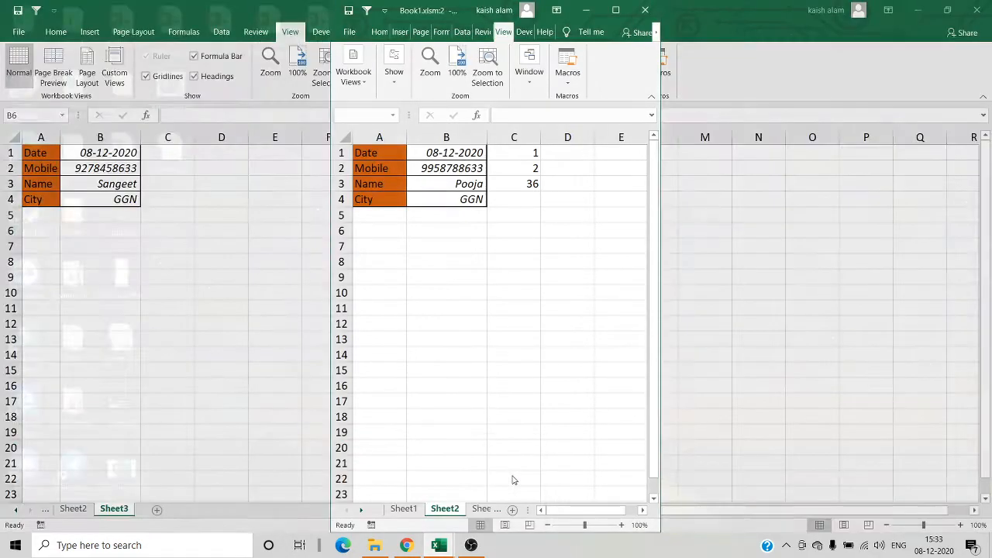
left_click(645, 11)
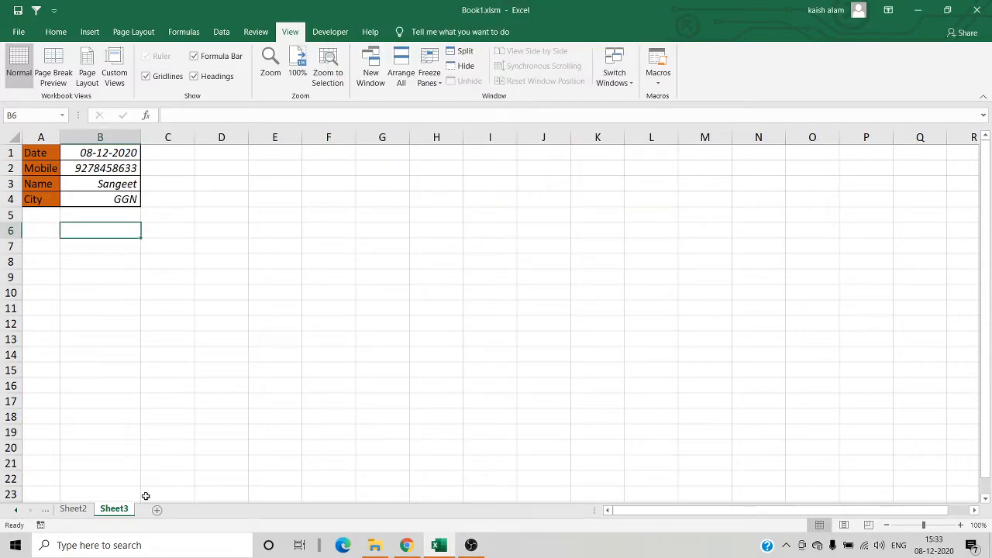
- Insert a blank worksheet after Sheet1 and a long series of blank worksheets after Sheet3
key("ctrl+Page_Up")
key("ctrl+Page_Up")
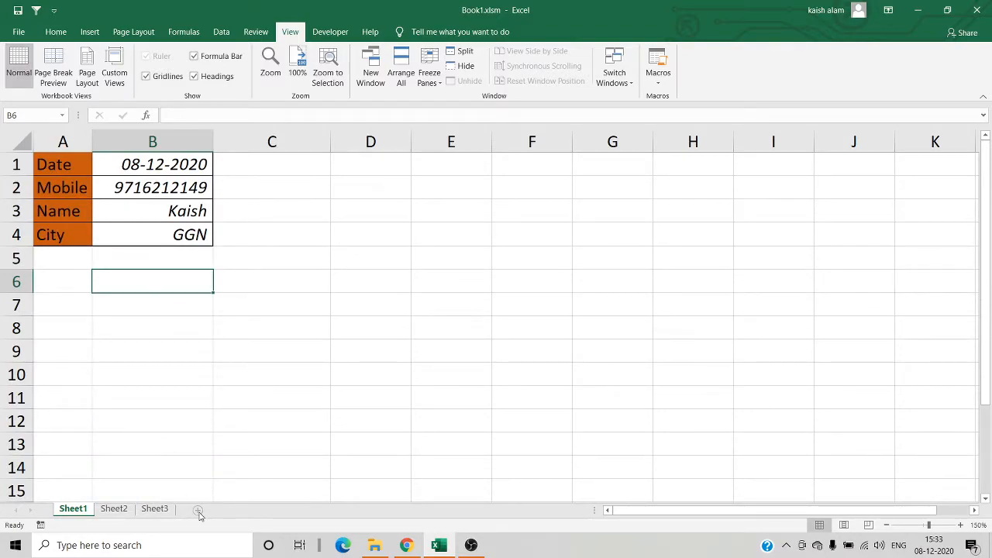
left_click(199, 513)
left_click(199, 512)
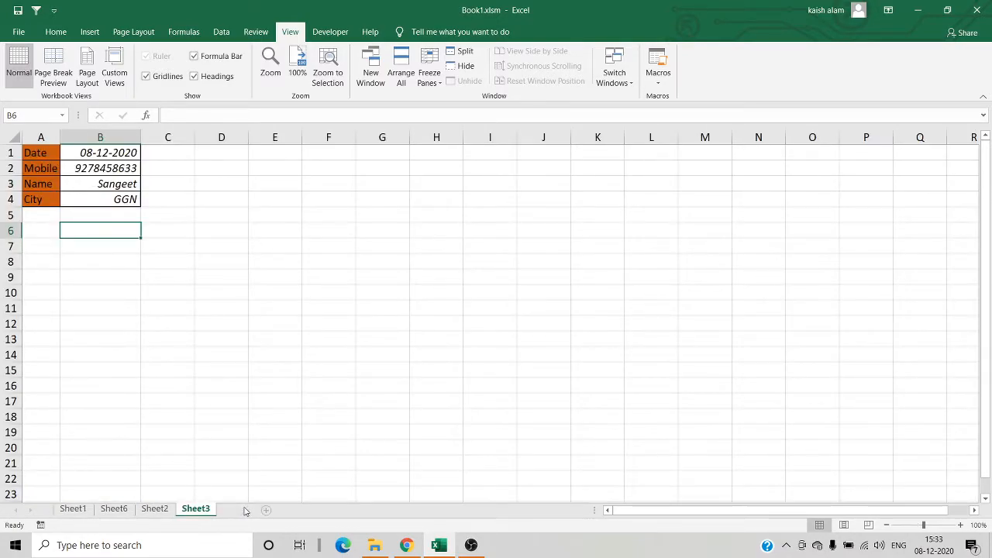
left_click(242, 511)
left_click(282, 508)
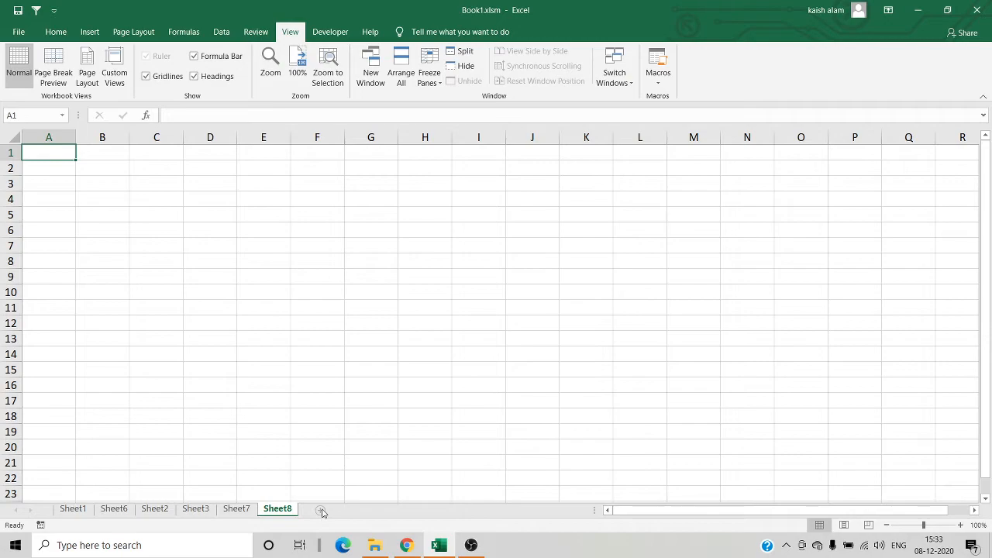
left_click(322, 511)
left_click(361, 511)
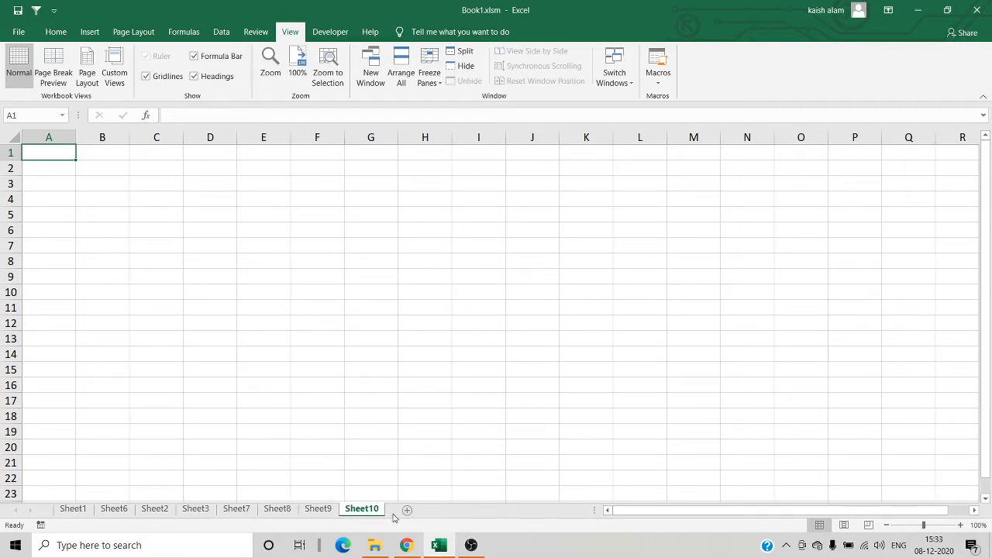
left_click(408, 510)
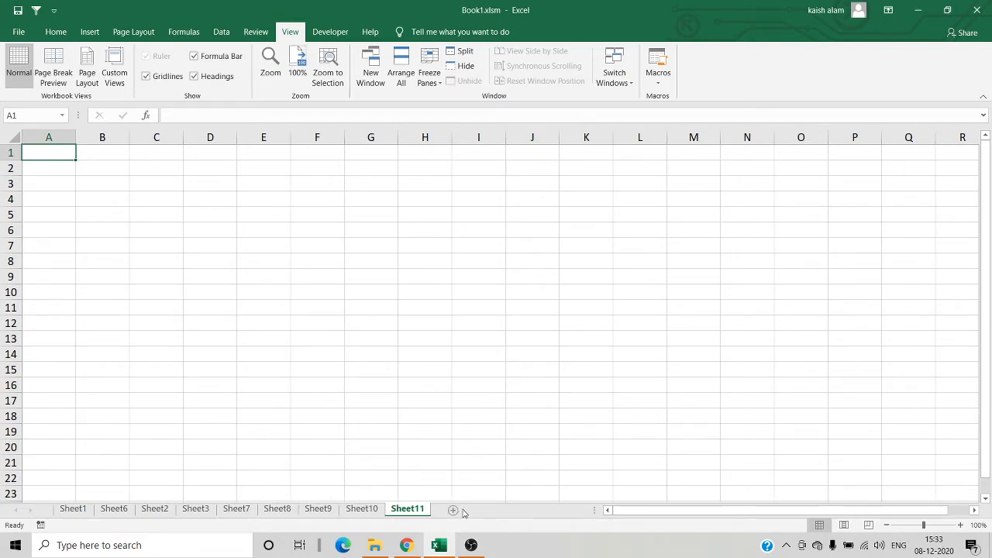
left_click(454, 510)
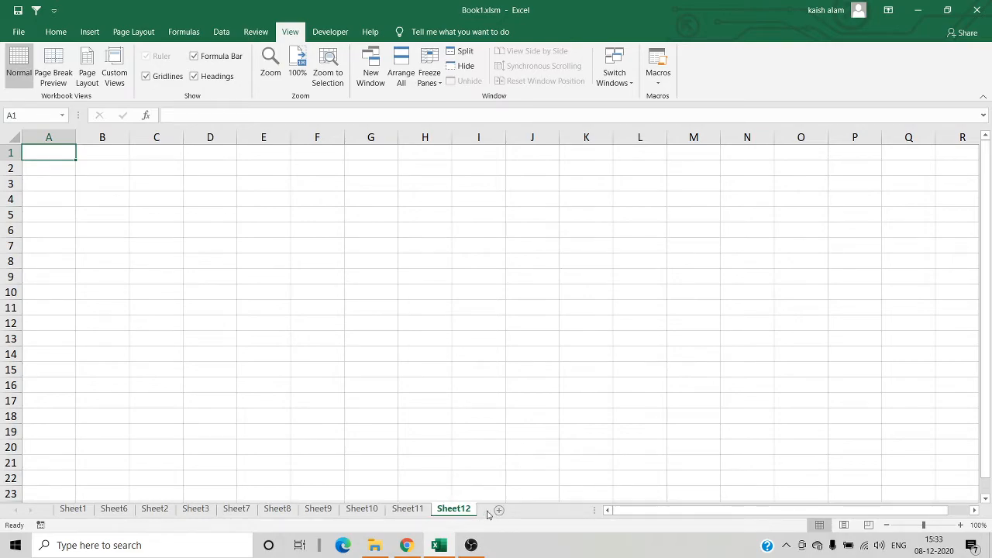
left_click(500, 512)
left_click(546, 512)
left_click(580, 514)
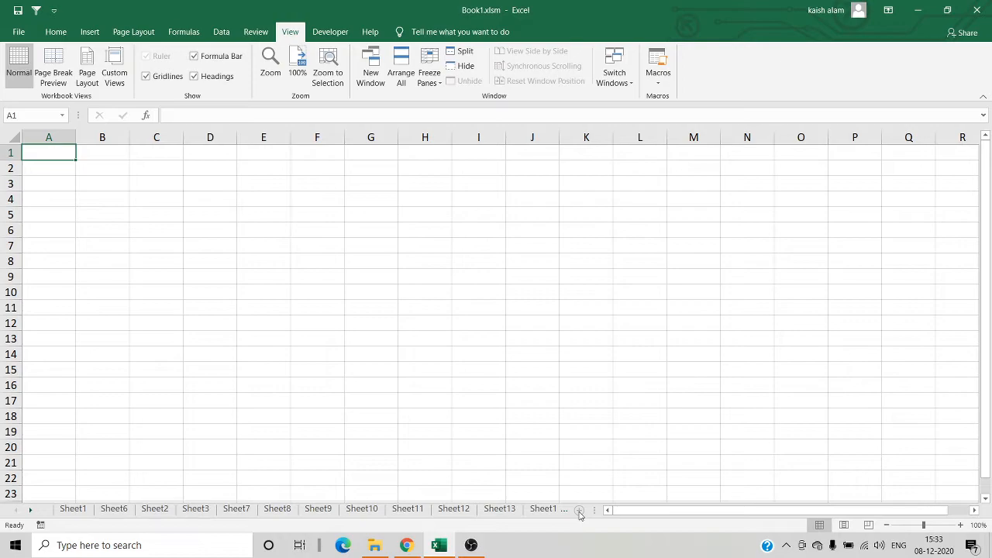
left_click(580, 513)
left_click(580, 514)
left_click(580, 513)
left_click(580, 514)
- Go to Sheet13 and move forward through the following worksheets to Sheet21
left_click(497, 510)
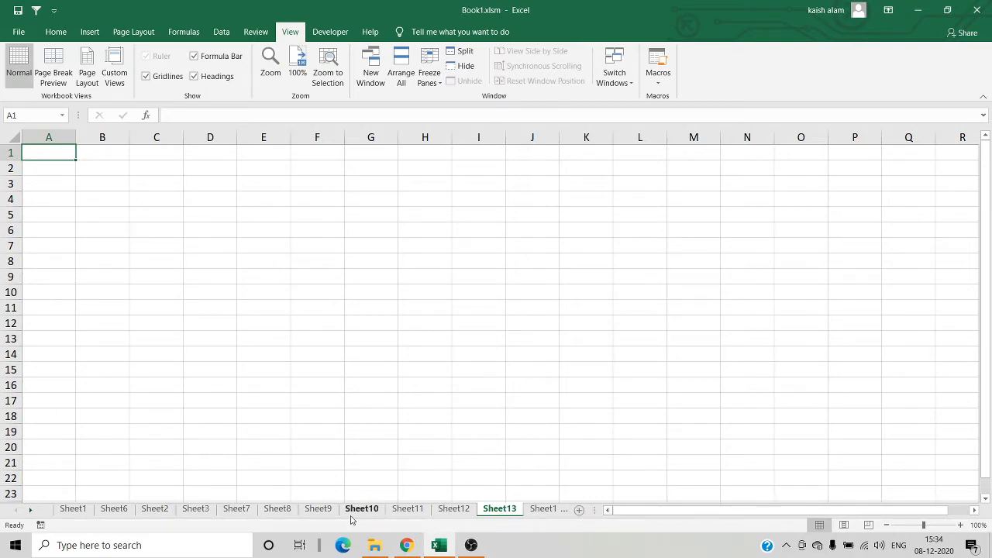
key("ctrl+Page_Down")
key("ctrl+Page_Down")
key("ctrl+Page_Down")
key("ctrl+Page_Down")
key("ctrl+Page_Down")
key("ctrl+Page_Down")
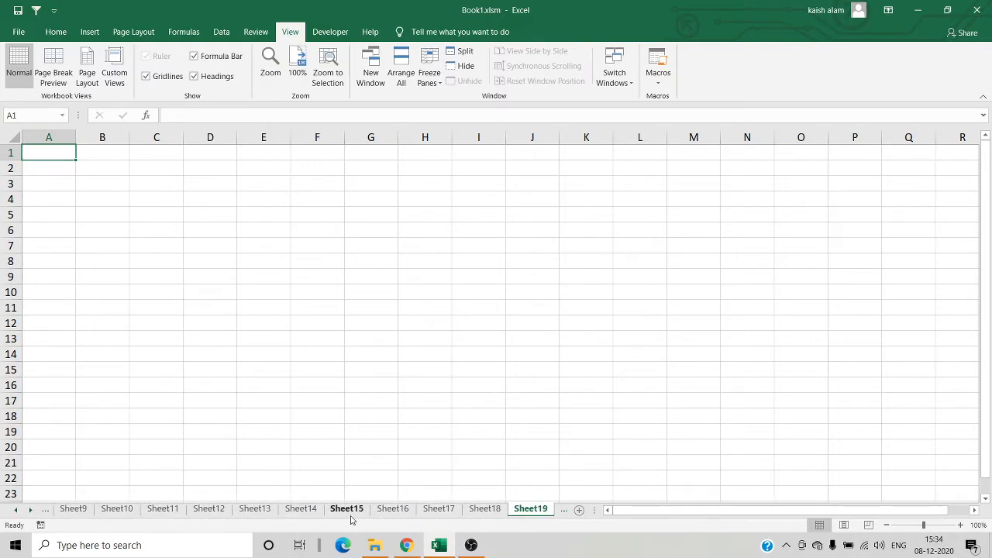
key("ctrl+Page_Down")
key("ctrl+Page_Down")
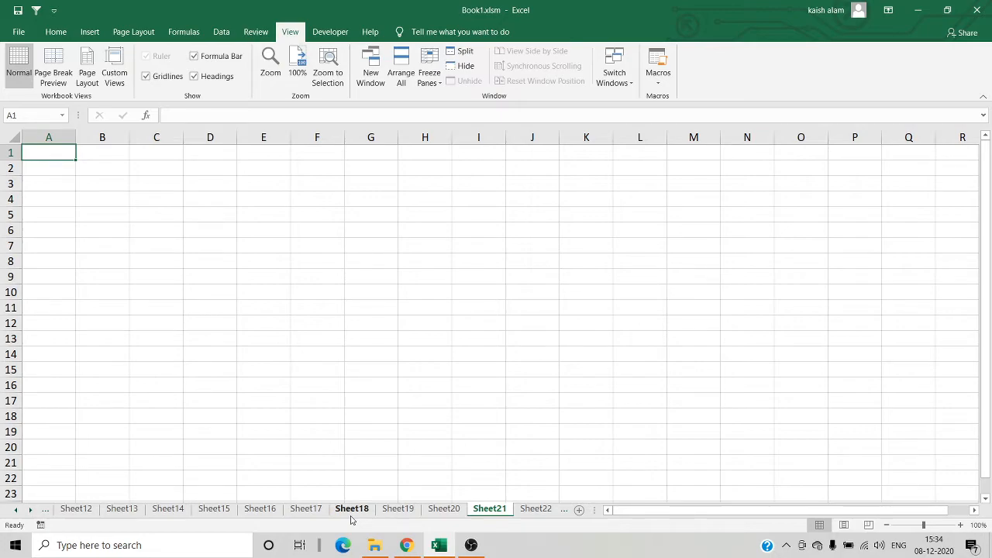
- Activate Sheet8 from the list of all worksheets
right_click(21, 515)
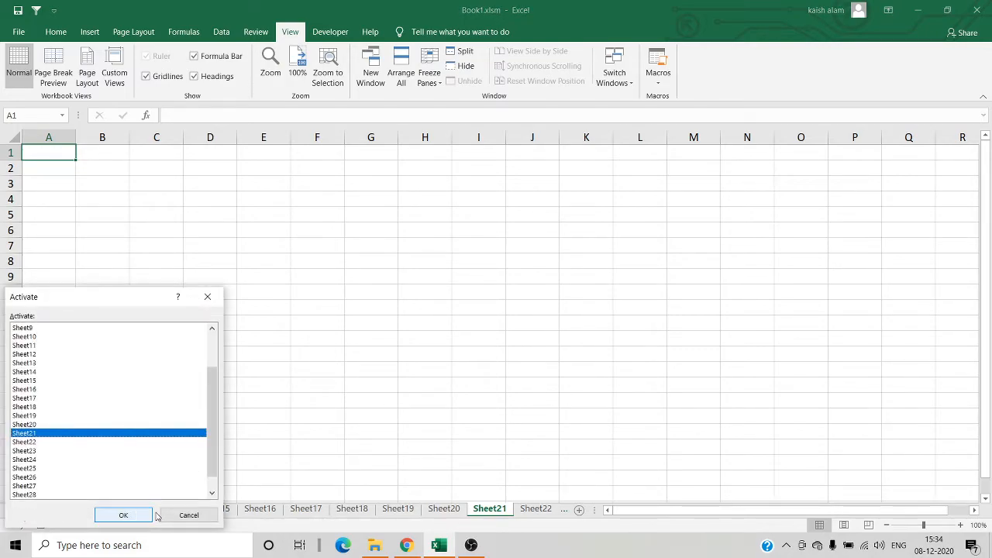
left_click(190, 515)
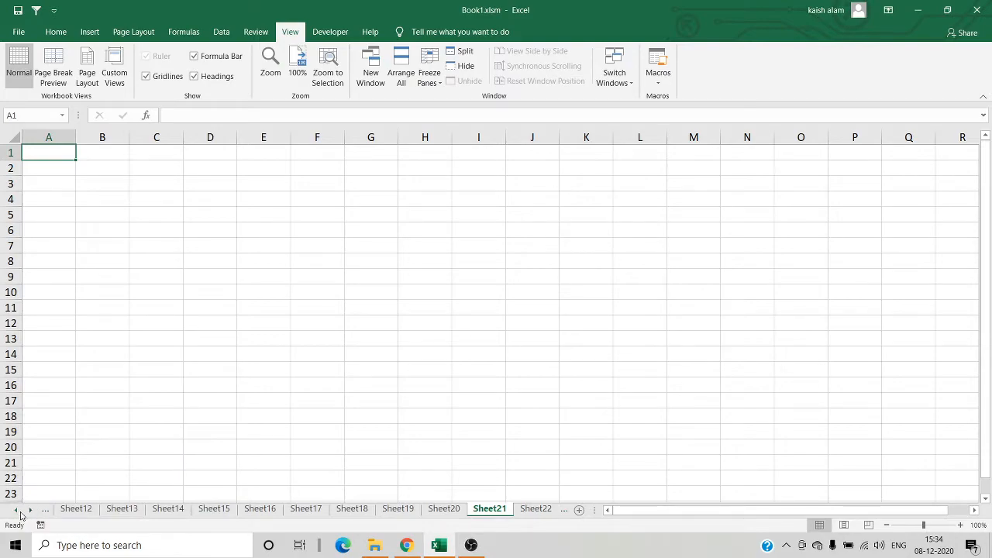
right_click(26, 515)
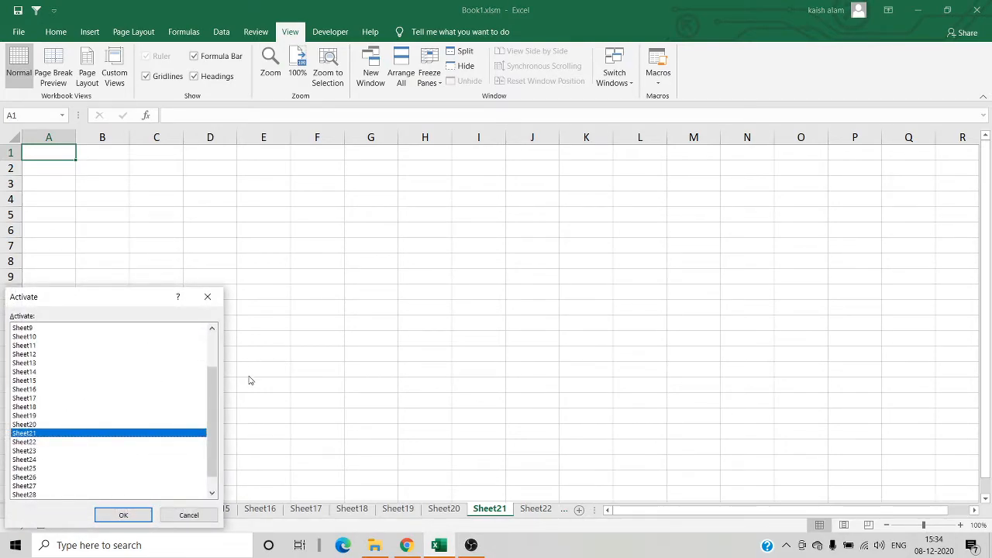
left_click_drag(210, 403, 201, 350)
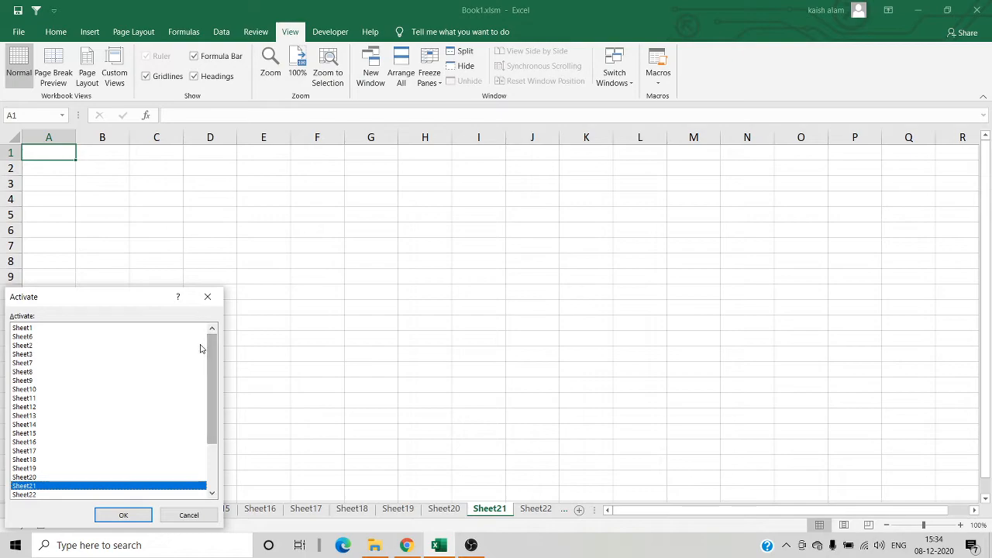
left_click(37, 374)
left_click(123, 515)
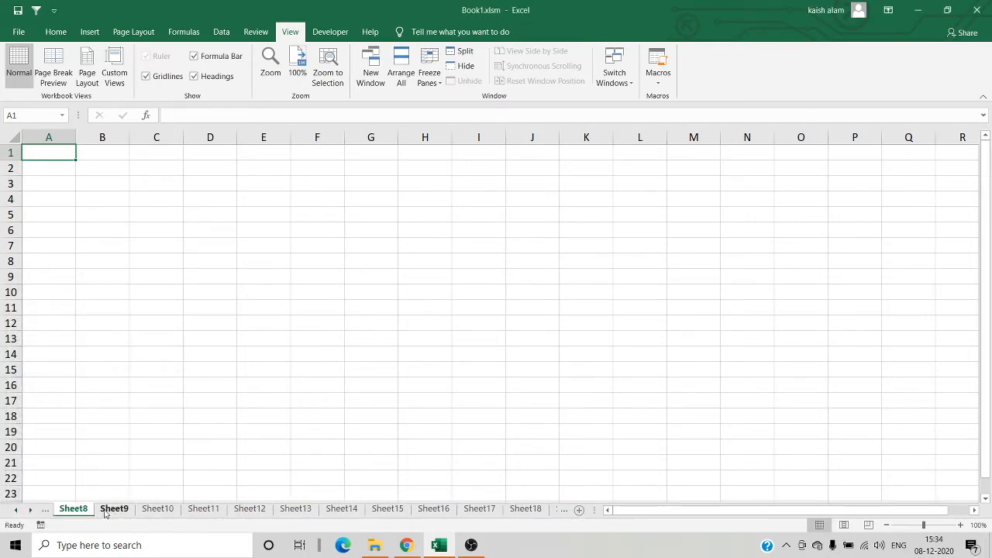
- Jump to Sheet29 through the list of all worksheets
right_click(24, 514)
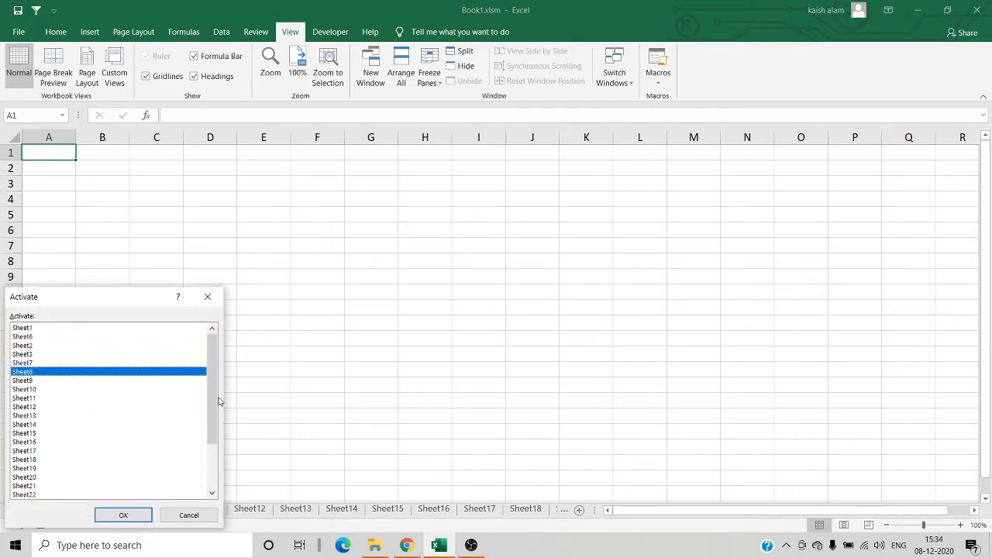
left_click_drag(214, 409, 215, 458)
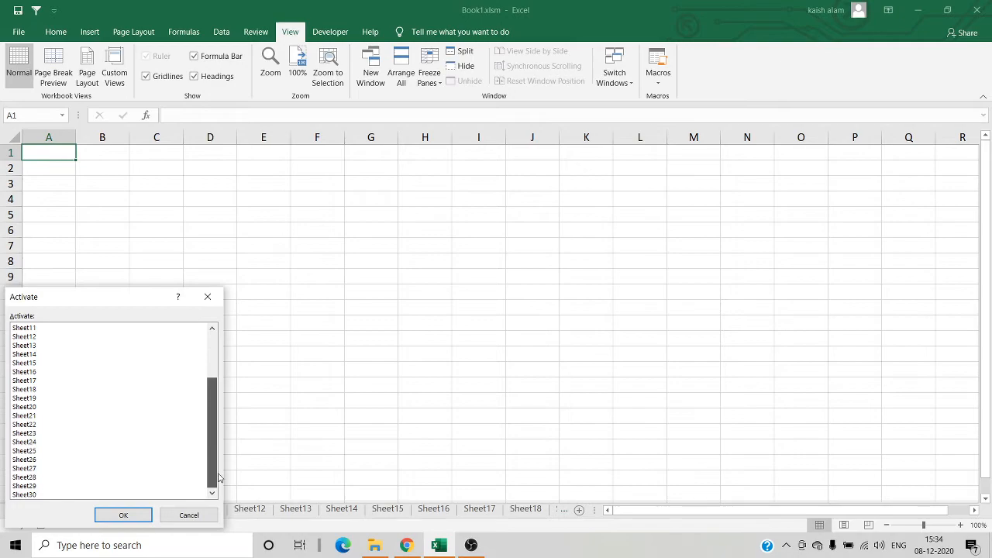
left_click(46, 487)
left_click(124, 515)
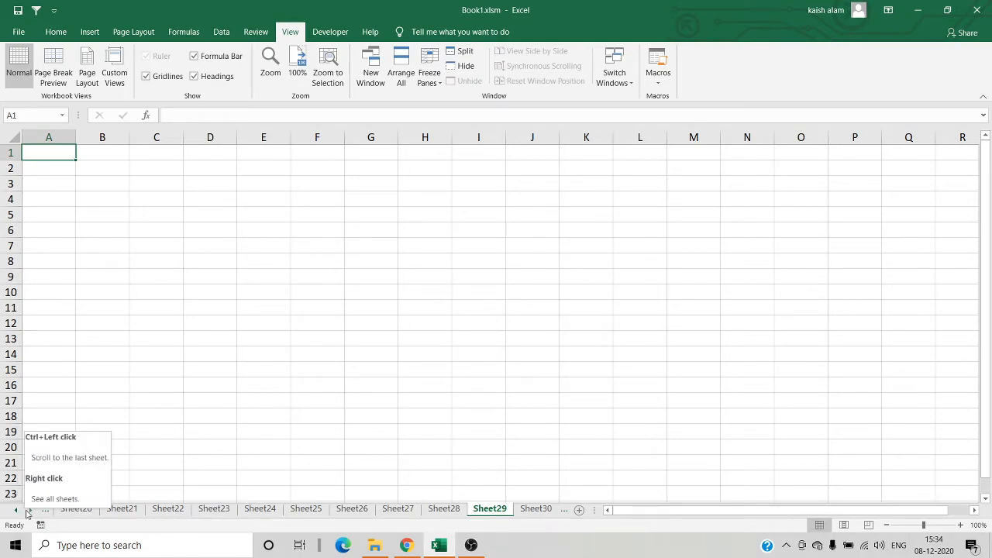
- Return to Sheet1 by activating it from the full worksheet list
left_click(19, 510)
right_click(22, 512)
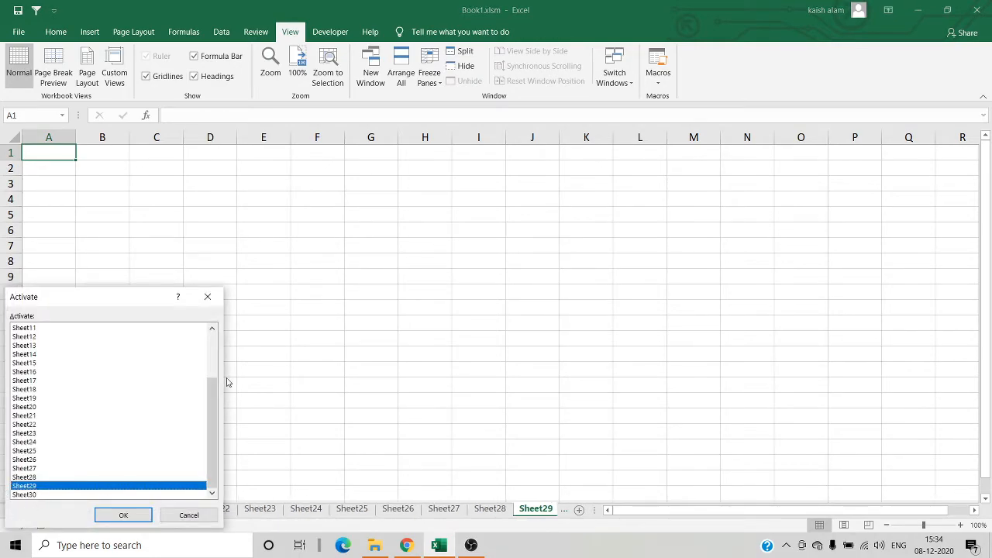
left_click_drag(209, 398, 209, 351)
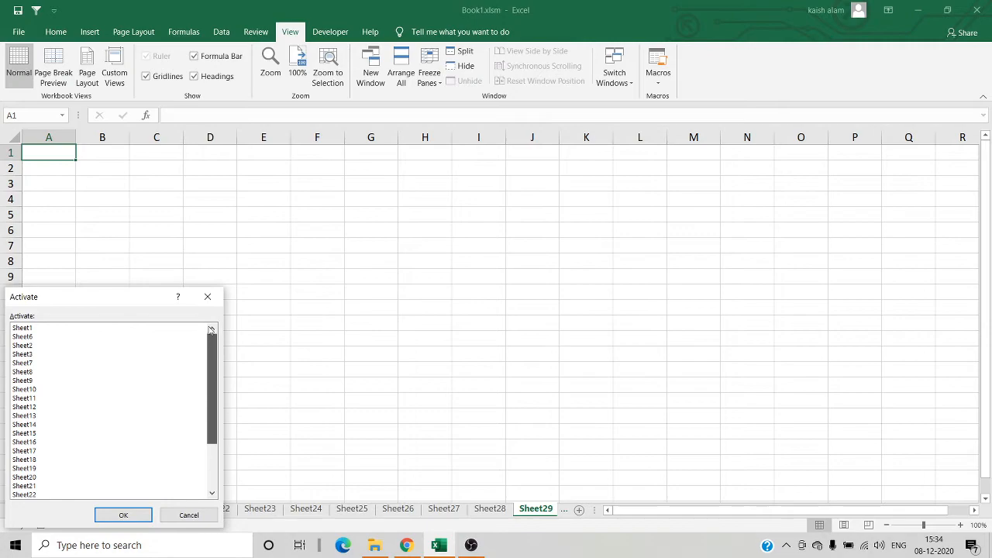
left_click(50, 336)
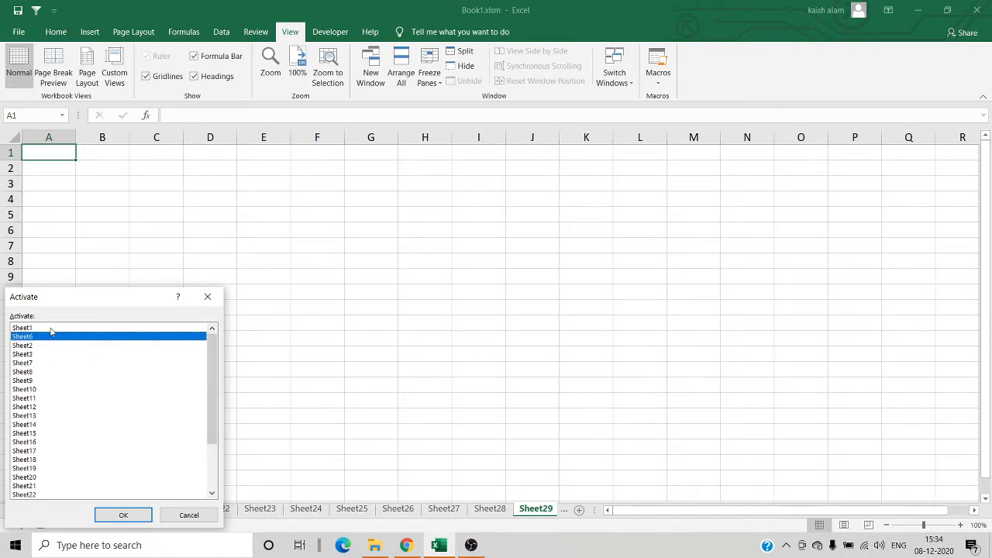
left_click(50, 329)
left_click(135, 517)
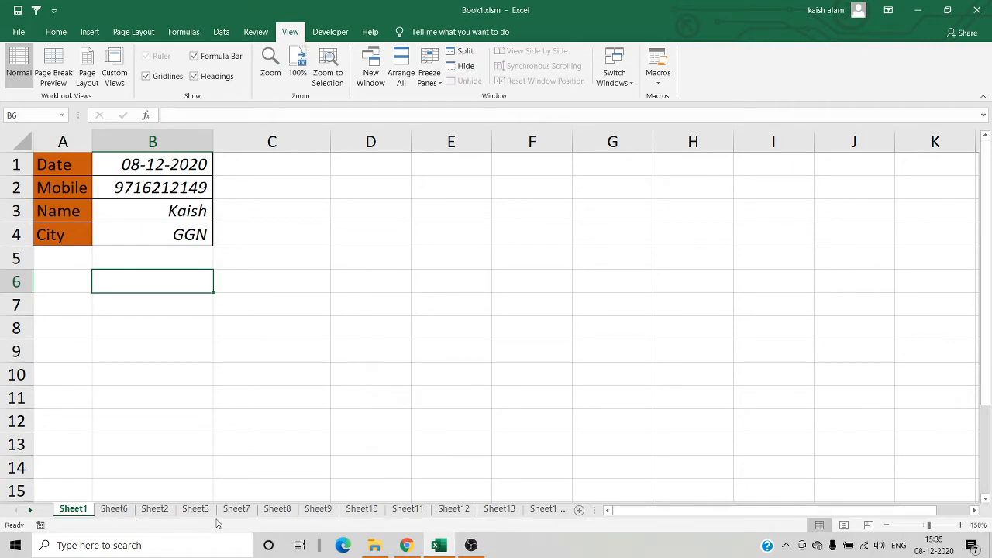
- Create a new blank workbook and open the General settings in Excel Options
key("ctrl+n")
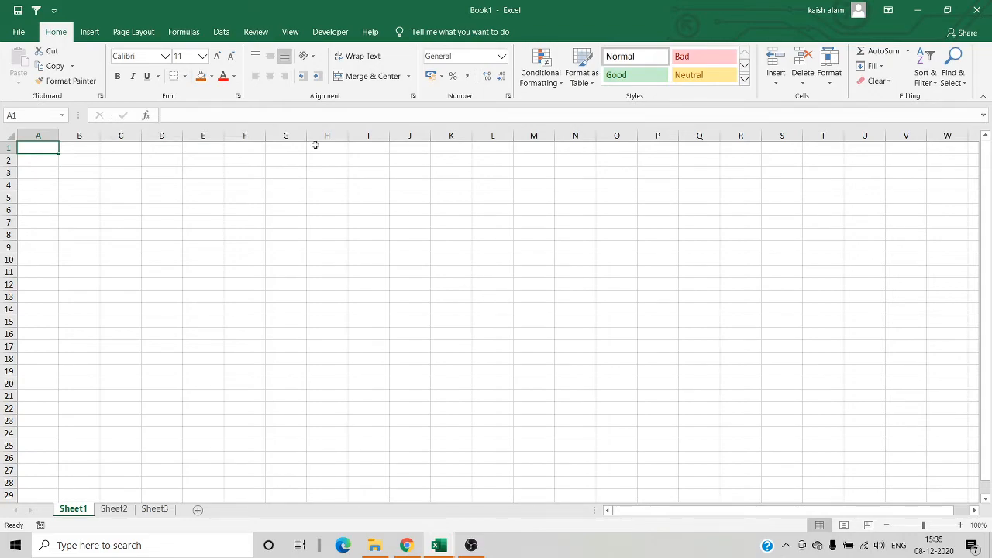
left_click(20, 33)
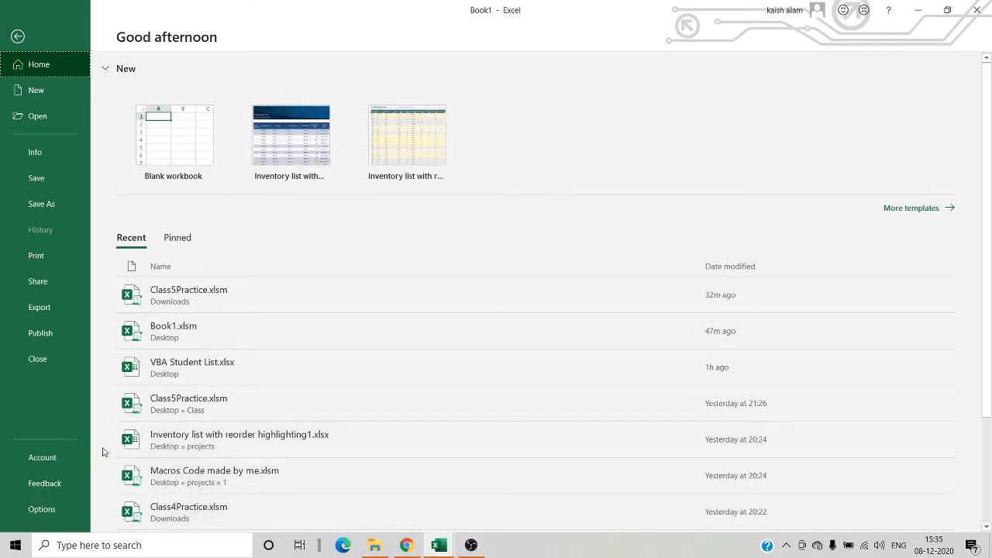
left_click(42, 508)
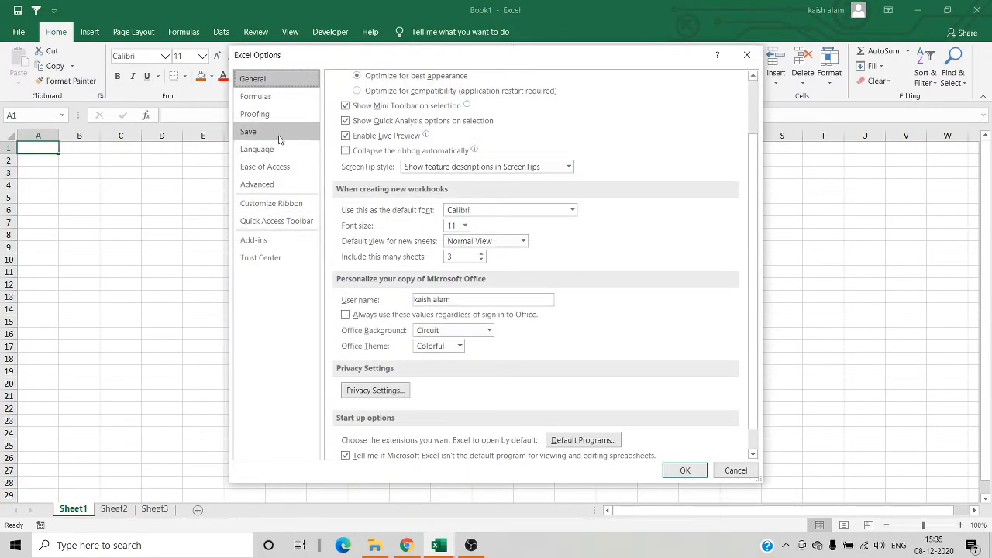
left_click(278, 185)
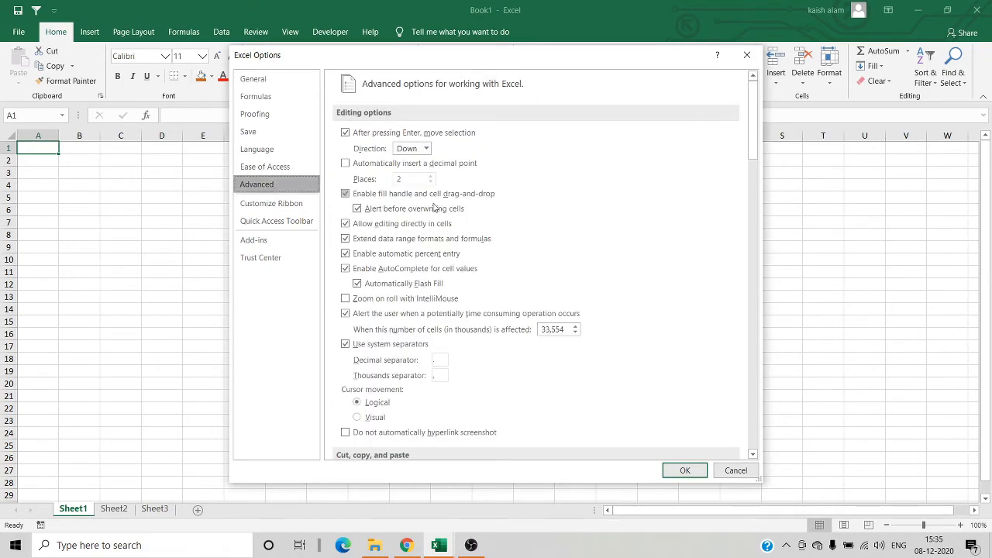
left_click(255, 79)
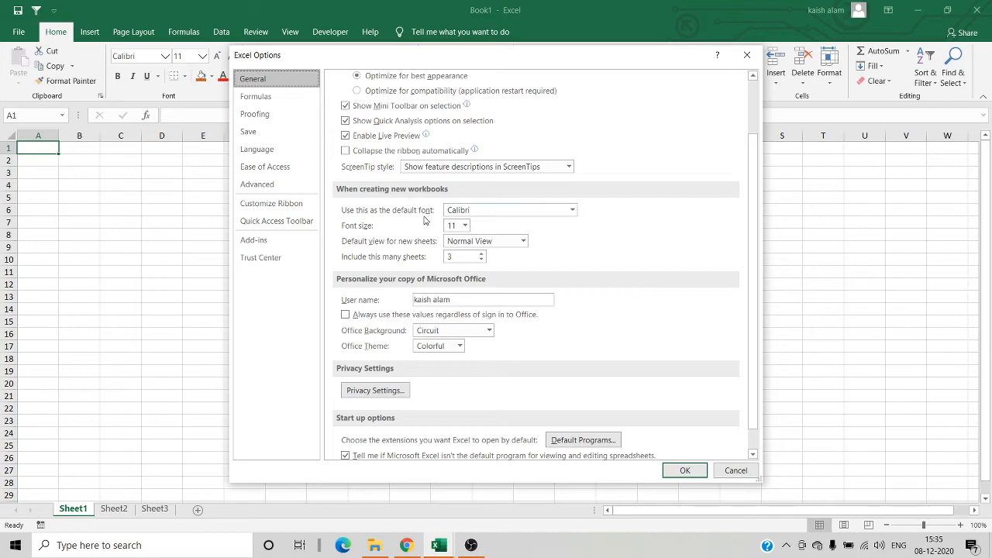
- Set the default font size for new workbooks to 14, keeping Calibri as the default font
left_click(571, 211)
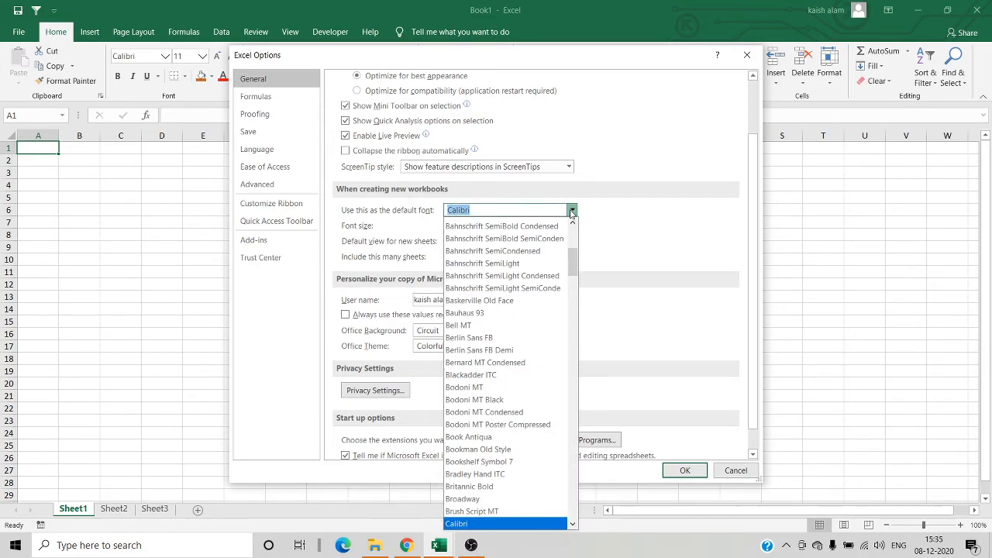
left_click(608, 210)
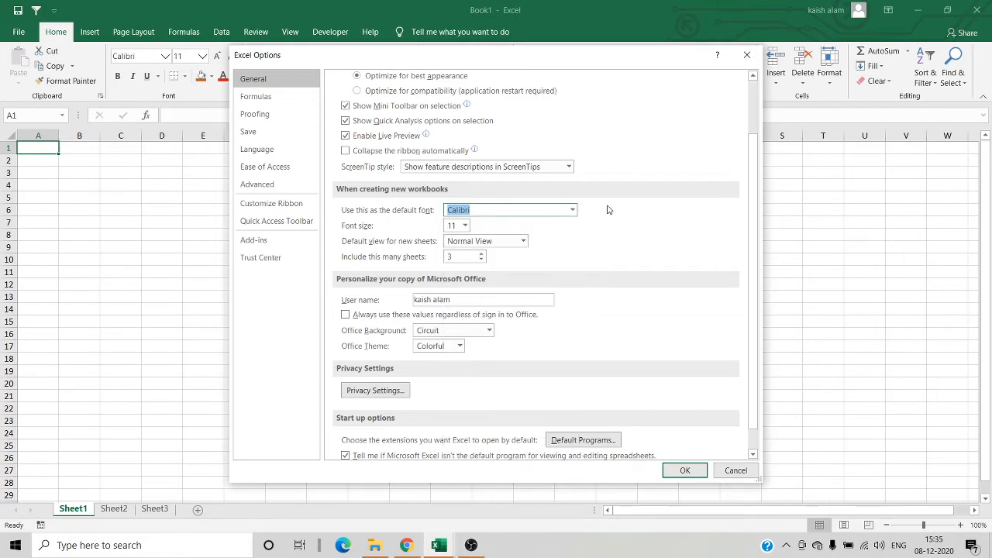
left_click(466, 225)
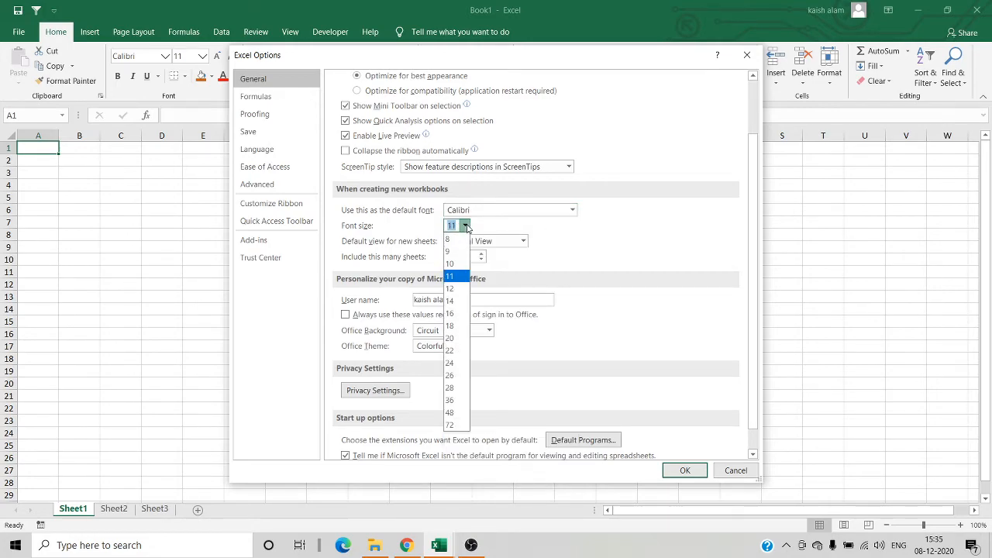
left_click(452, 302)
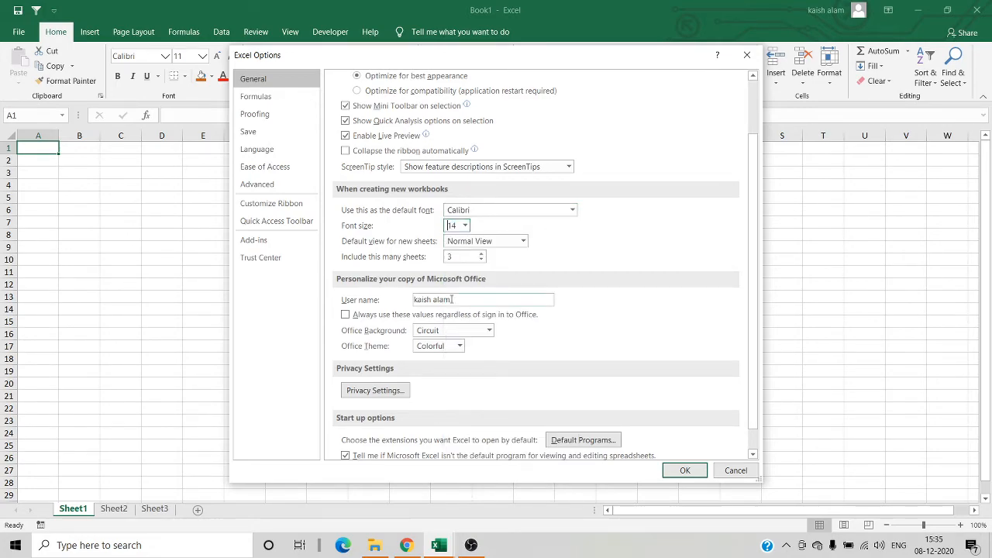
- Set new workbooks to include 1 sheet, apply the options and acknowledge the message
left_click(481, 253)
left_click(481, 253)
left_click(481, 260)
left_click(482, 261)
left_click(482, 261)
left_click(481, 260)
left_click(687, 470)
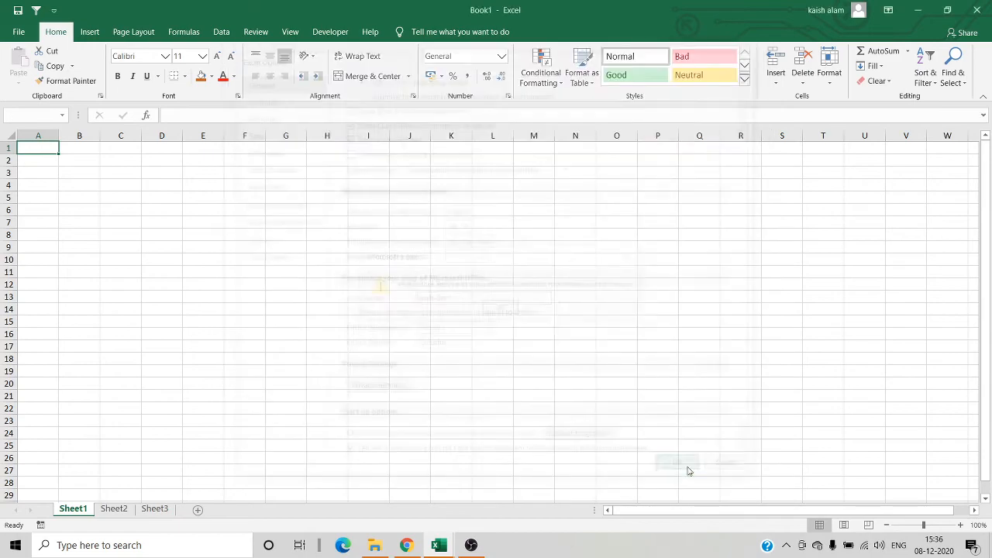
left_click(503, 310)
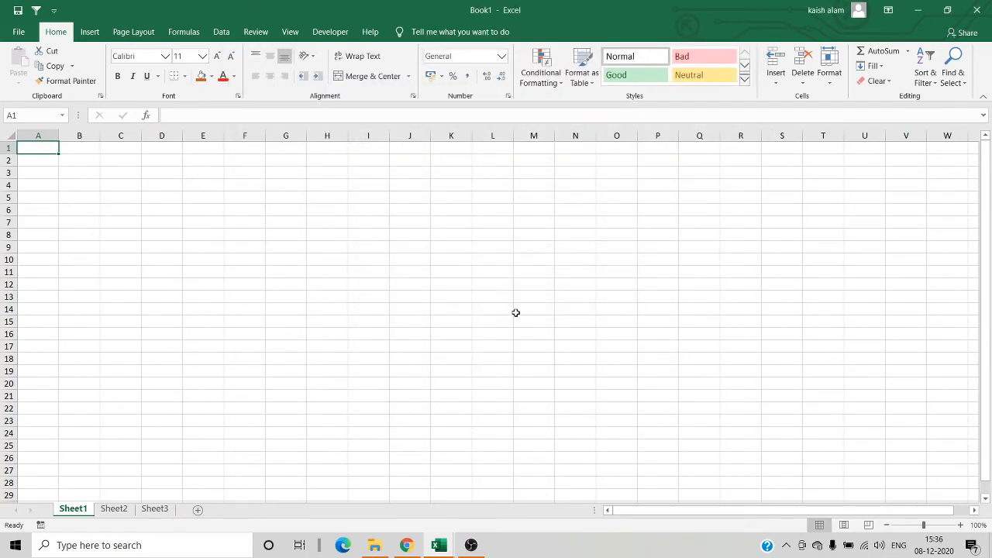
- Close the blank Book1 workbook and Book1.xlsm without saving the changes
key("super+d")
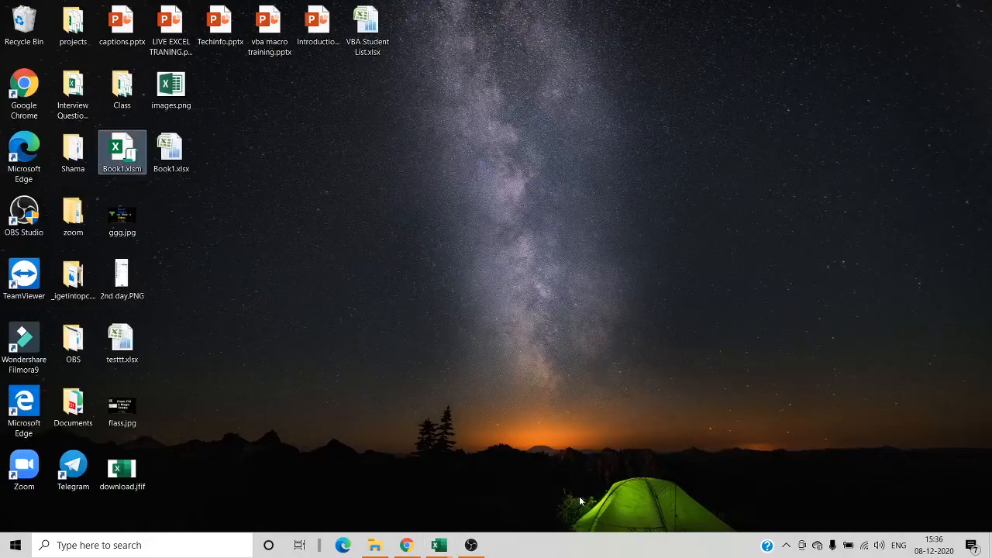
left_click(438, 544)
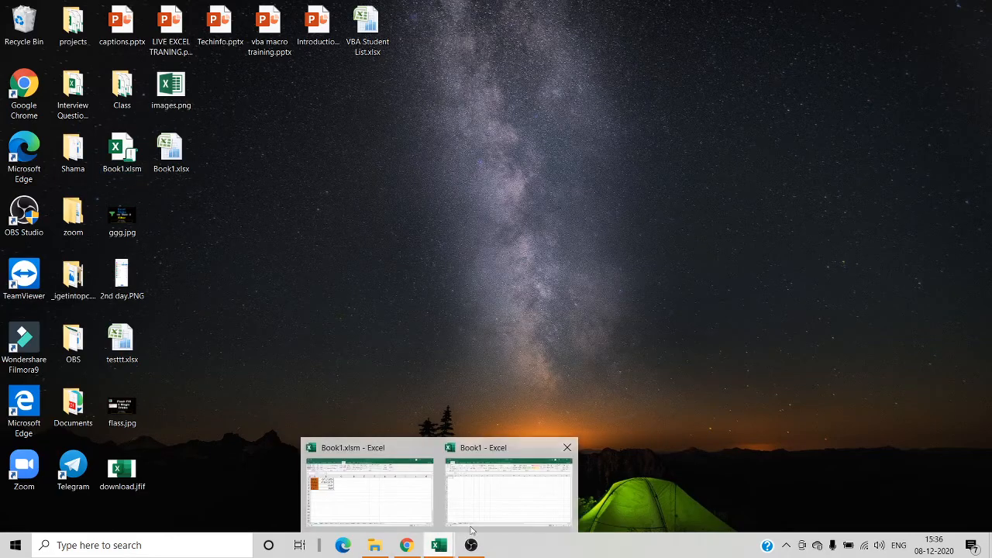
left_click(568, 448)
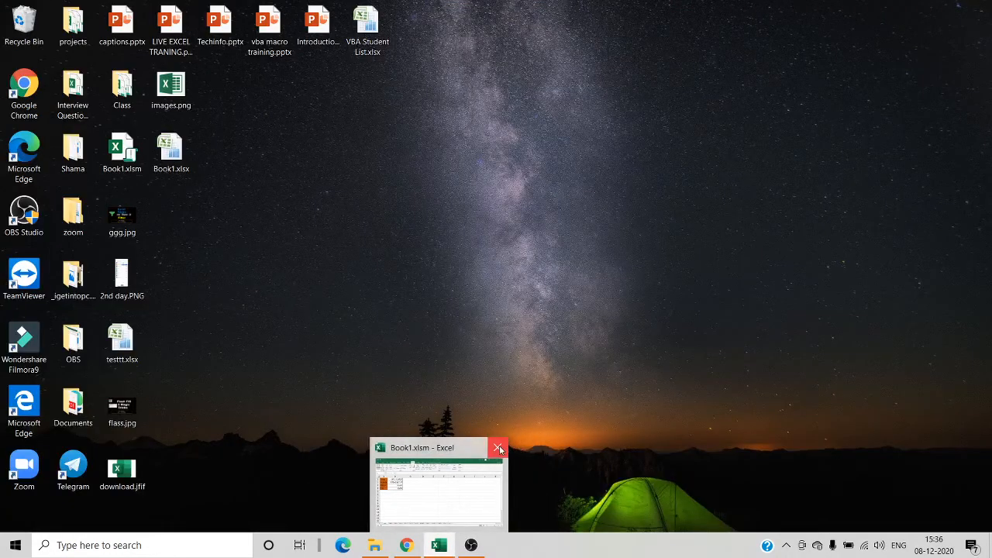
left_click(497, 449)
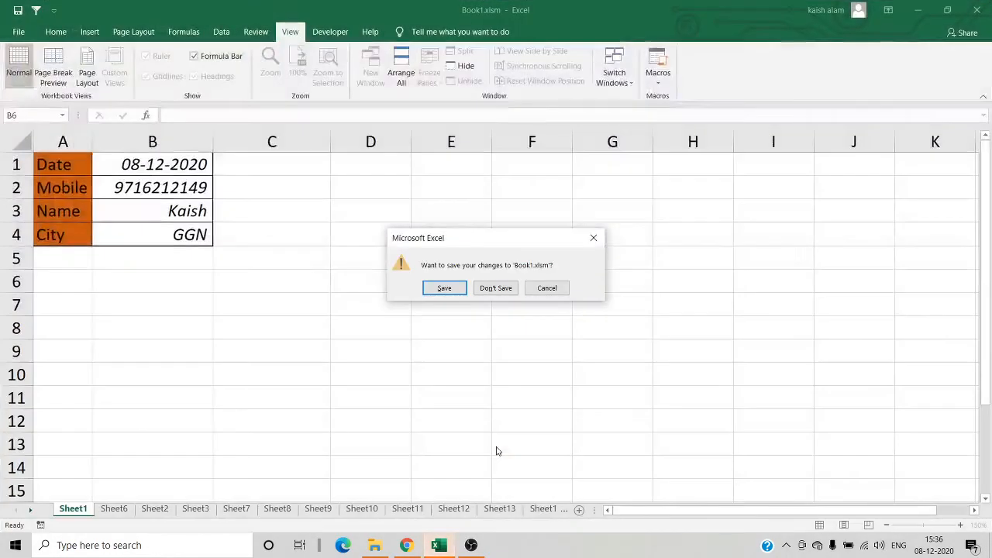
left_click(497, 289)
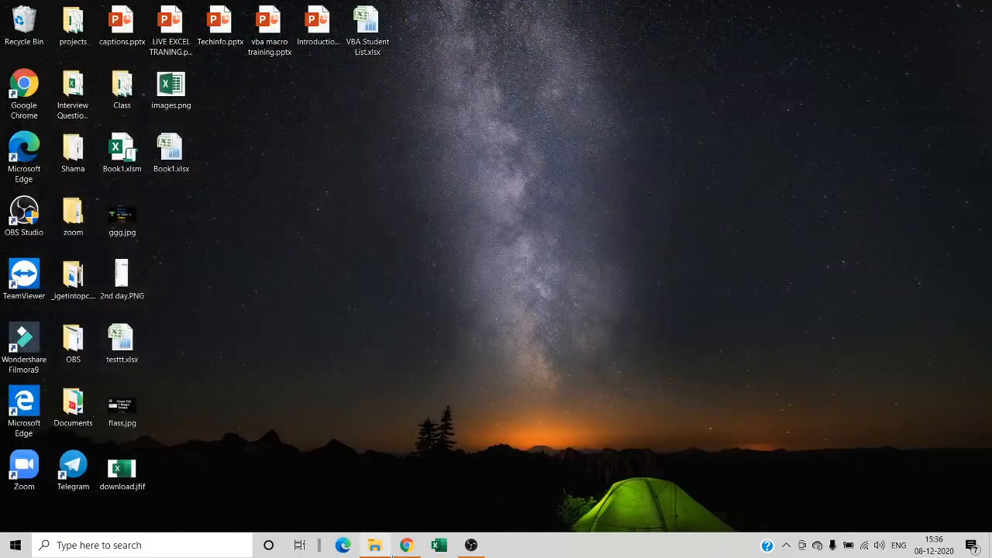
- Start Excel again and create a blank workbook
left_click(441, 545)
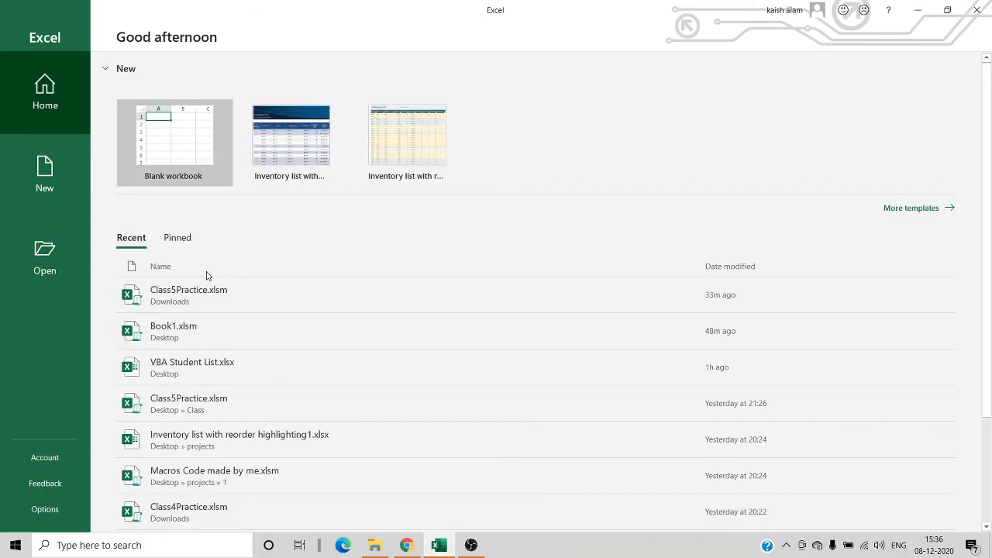
left_click(191, 150)
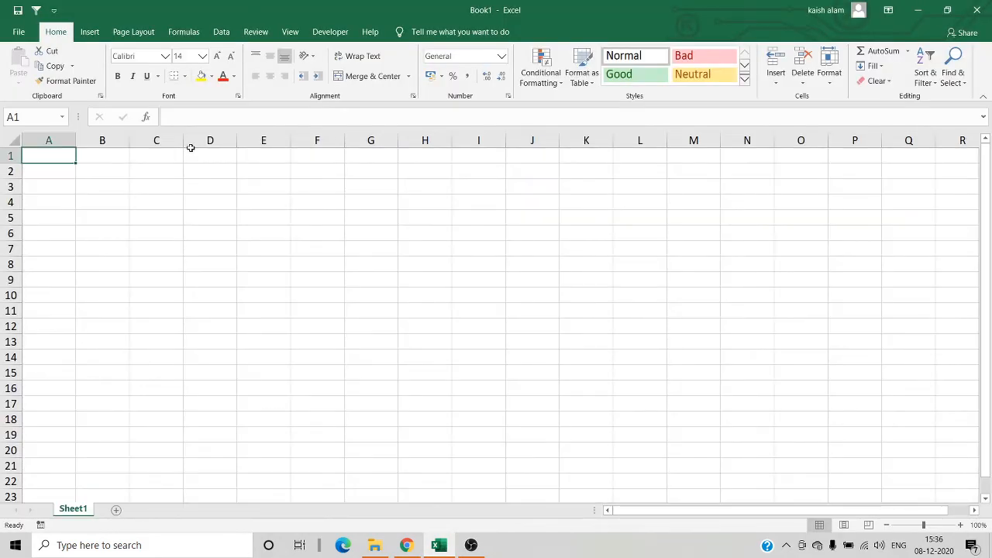